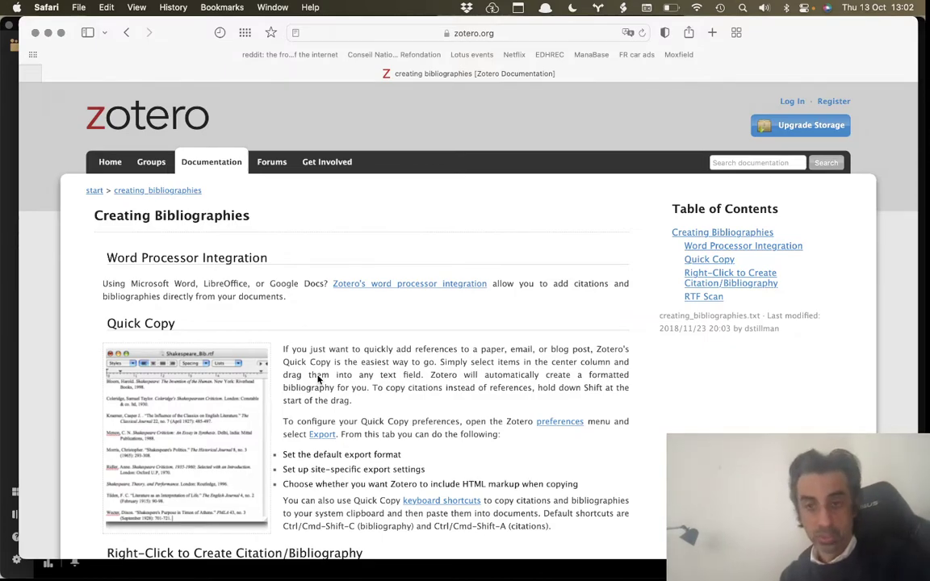
Step: Show all open windows while reading the Zotero 'Creating Bibliographies' page
key(ctrl+Up)
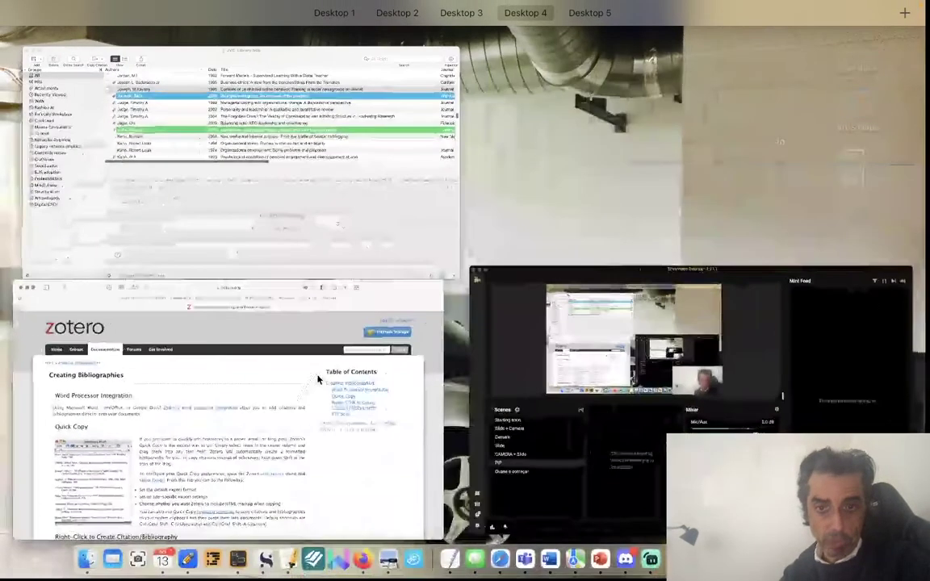
Step: Enlarge Bookends' reference list, select the 1999 computer-based technology paper, and return to Scrivener
click(267, 186)
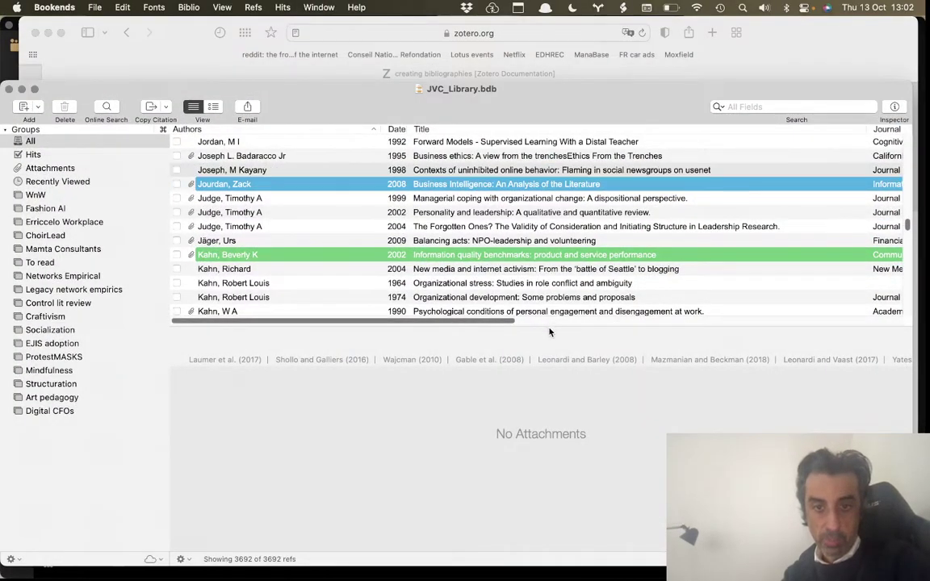
drag(550, 324, 555, 482)
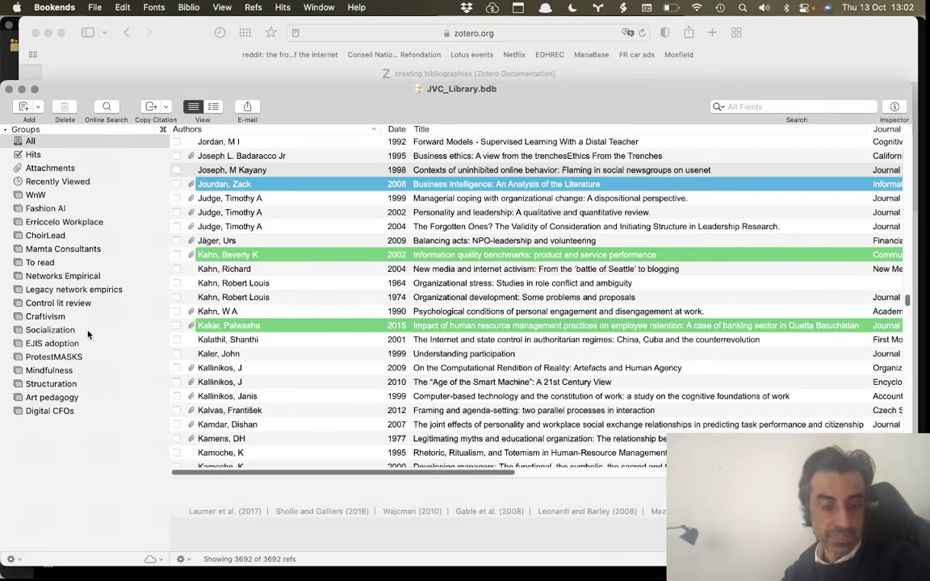
key(ctrl+Up)
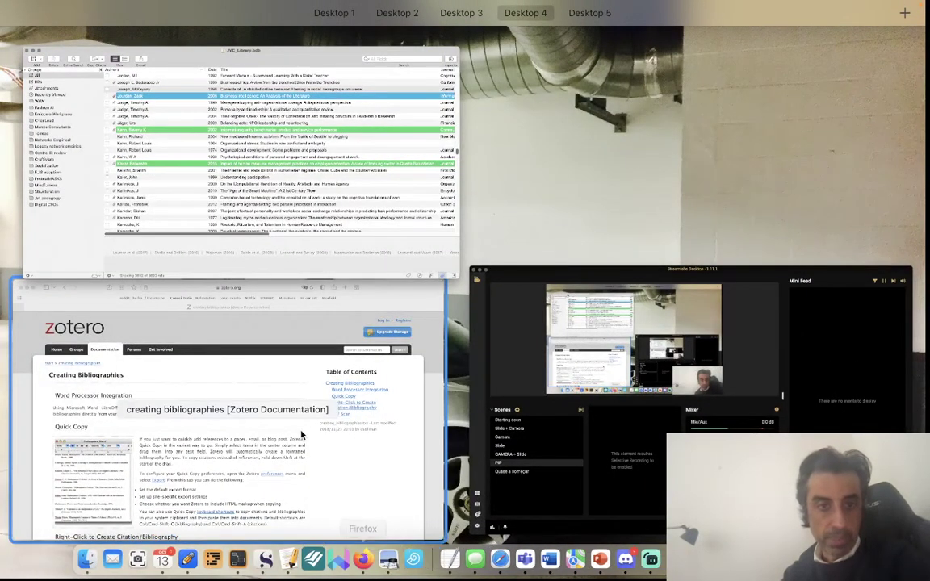
click(353, 256)
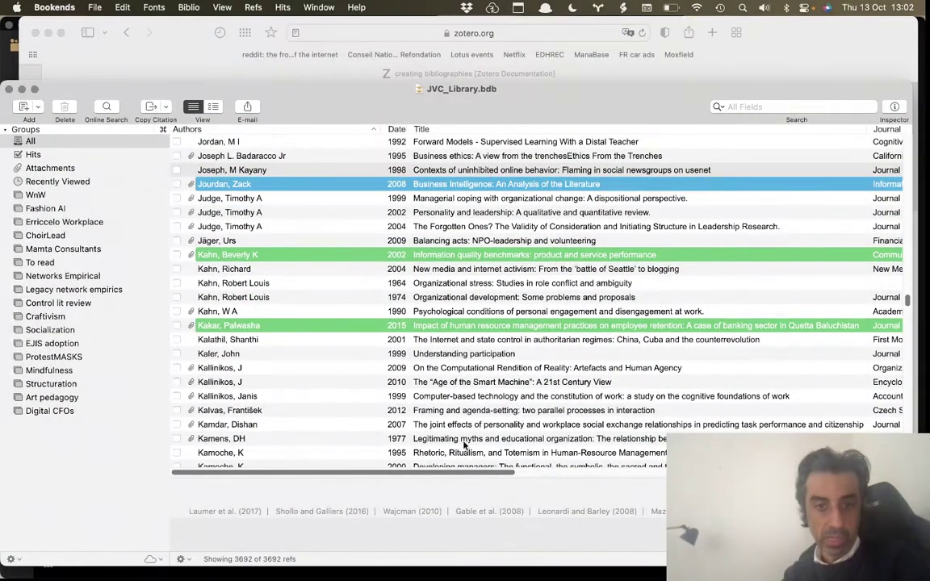
click(485, 397)
key(ctrl+Up)
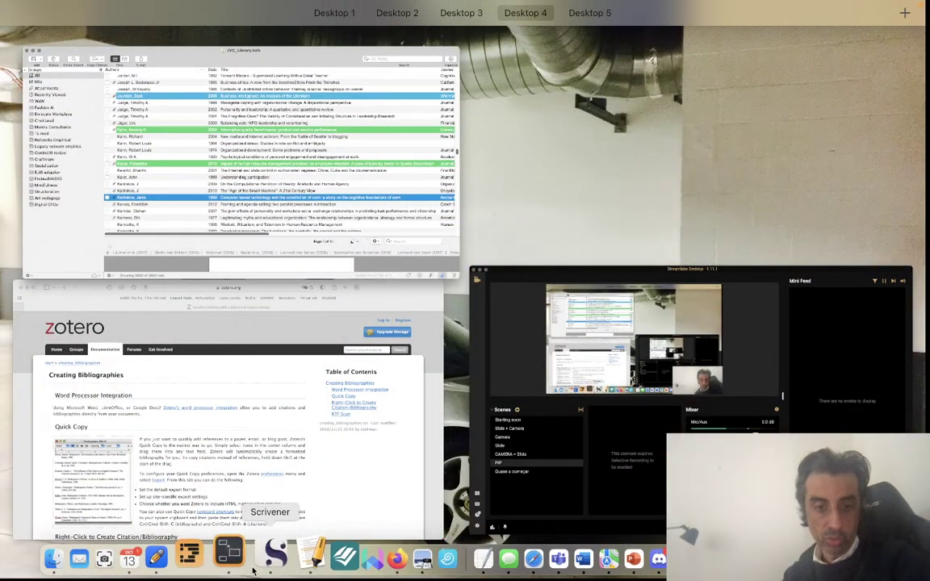
click(270, 557)
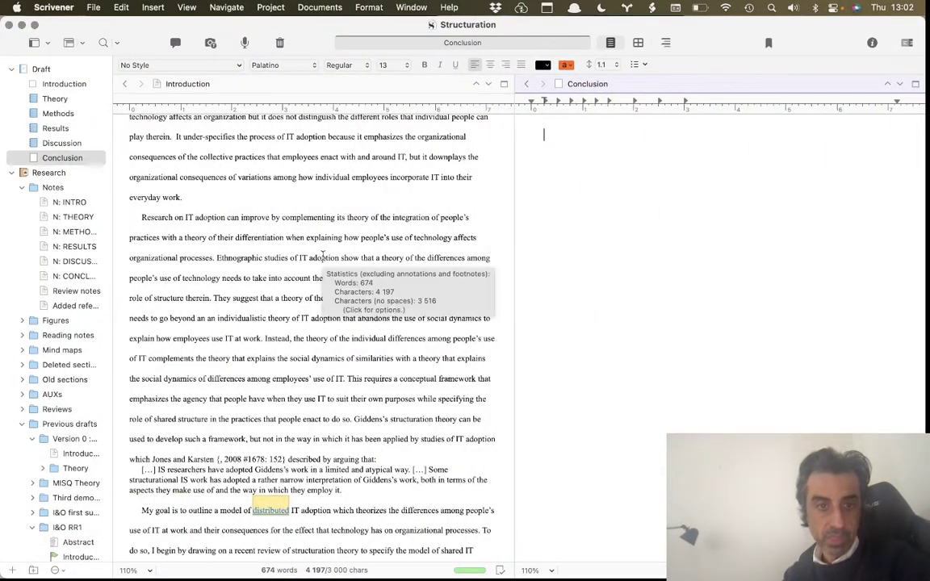
Step: Place the insertion point after 'everyday work.' in the Introduction, then switch to Bookends
click(219, 194)
key(ctrl+Up)
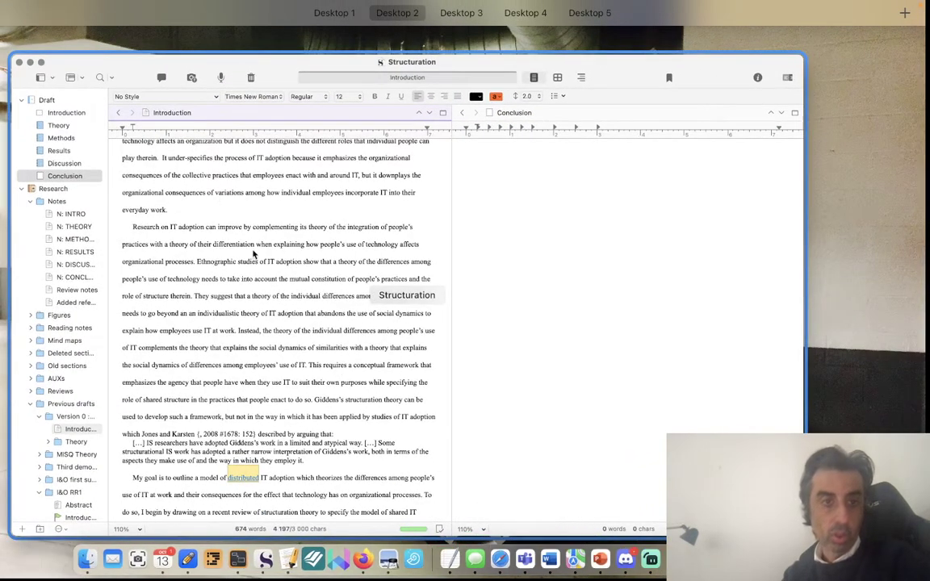
click(229, 231)
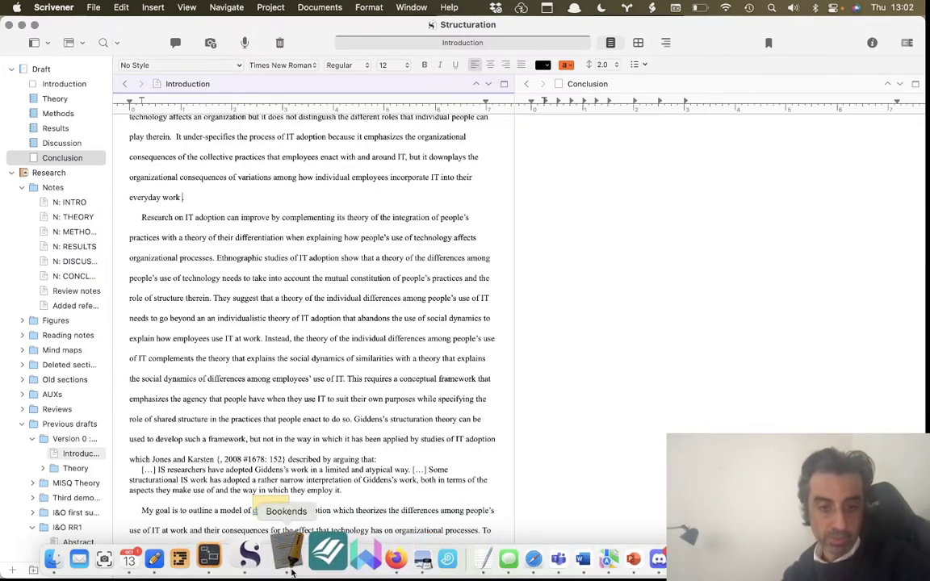
click(281, 557)
Step: Copy the 1999 paper's citation via Copy Citation and paste it into Scrivener's Introduction
right_click(368, 258)
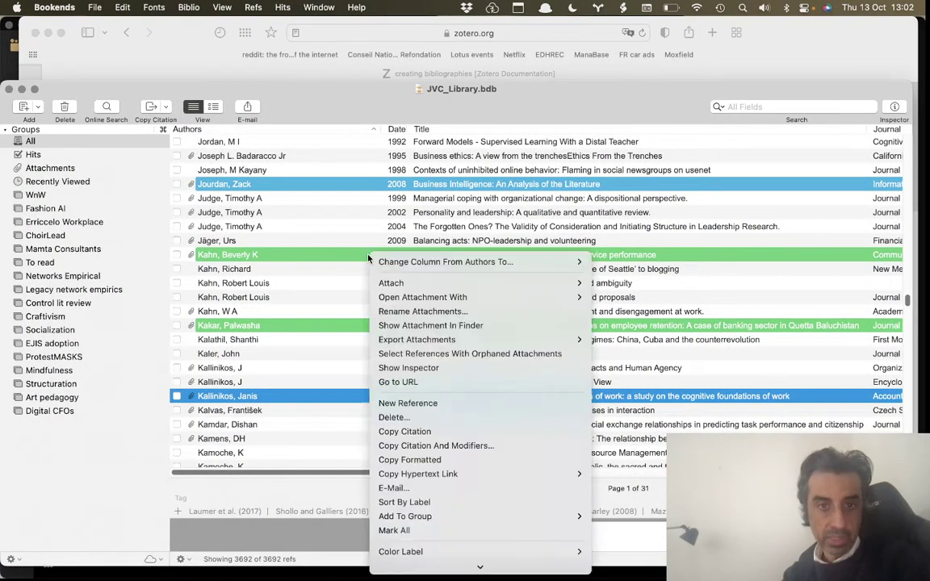
mouse_move(374, 259)
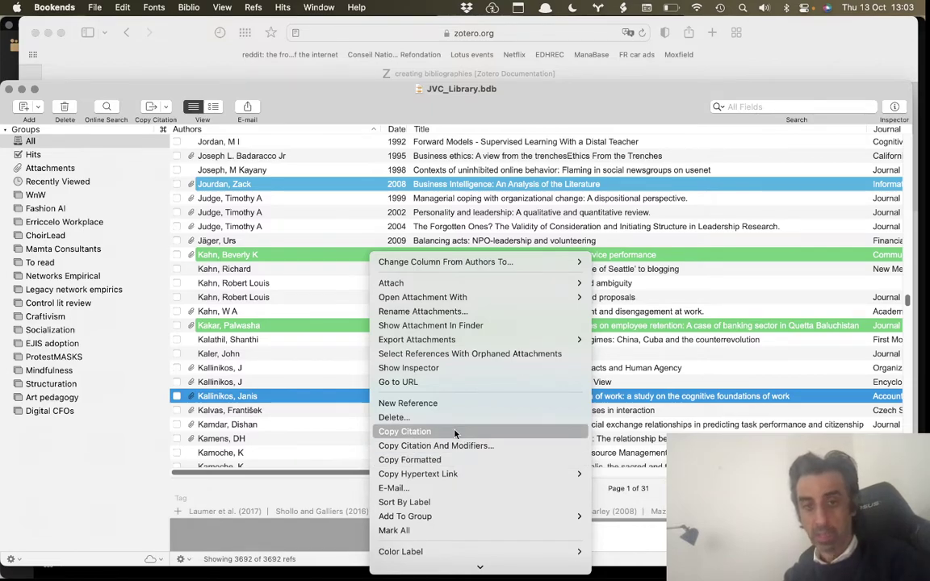
click(455, 432)
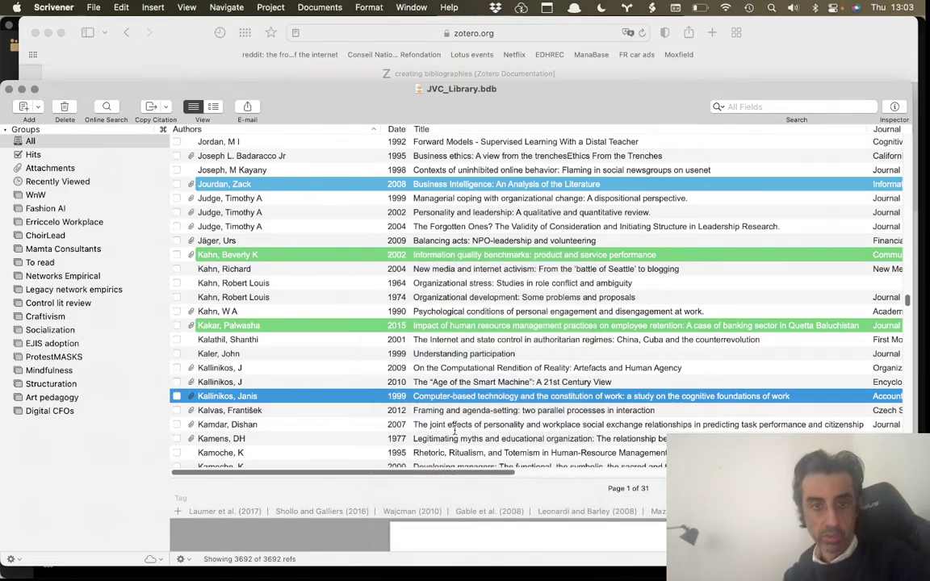
key(super+Tab)
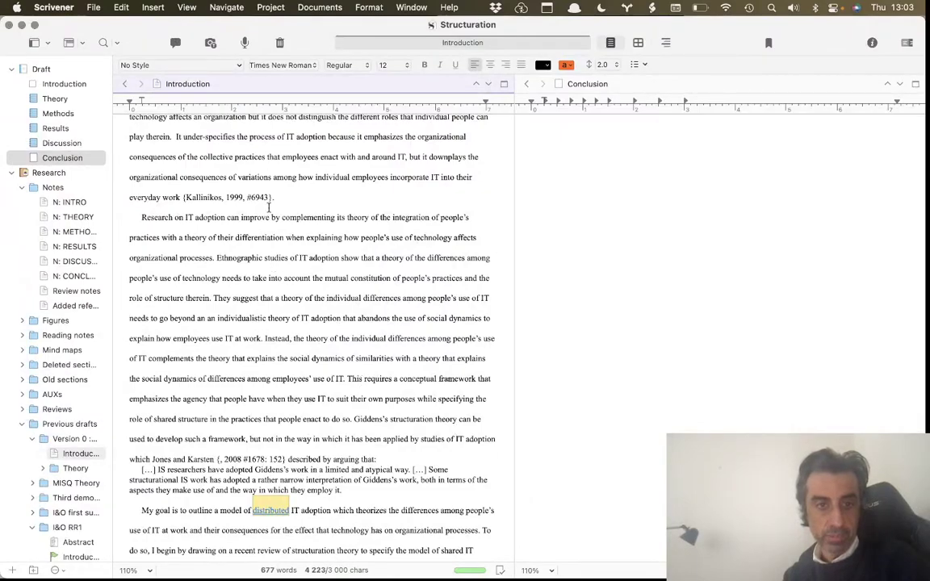
drag(275, 197, 180, 195)
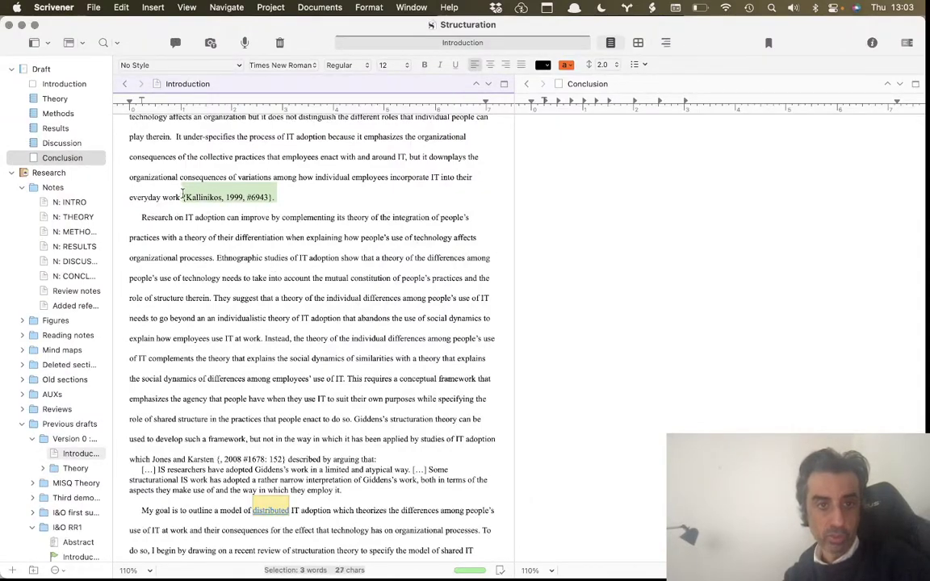
click(277, 194)
drag(278, 195, 183, 197)
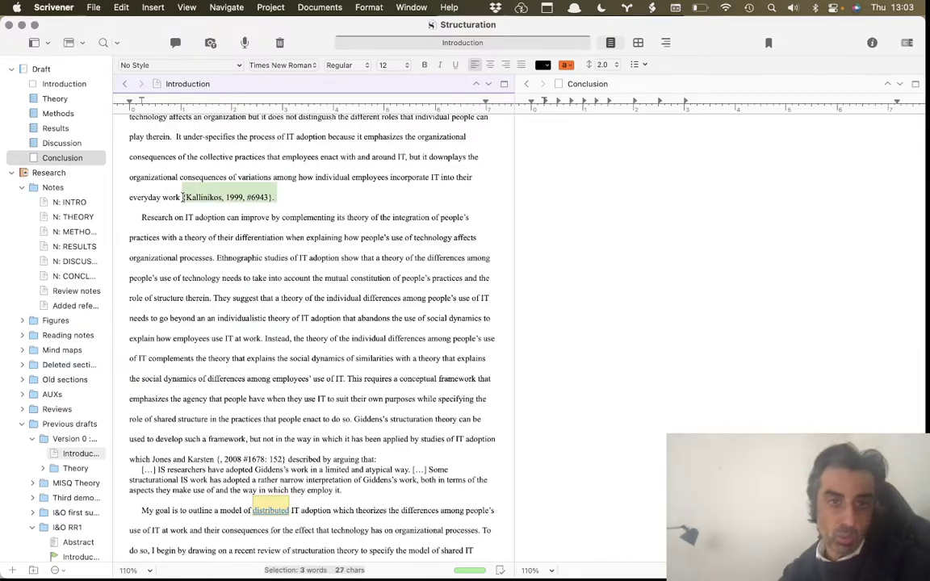
drag(277, 197, 181, 193)
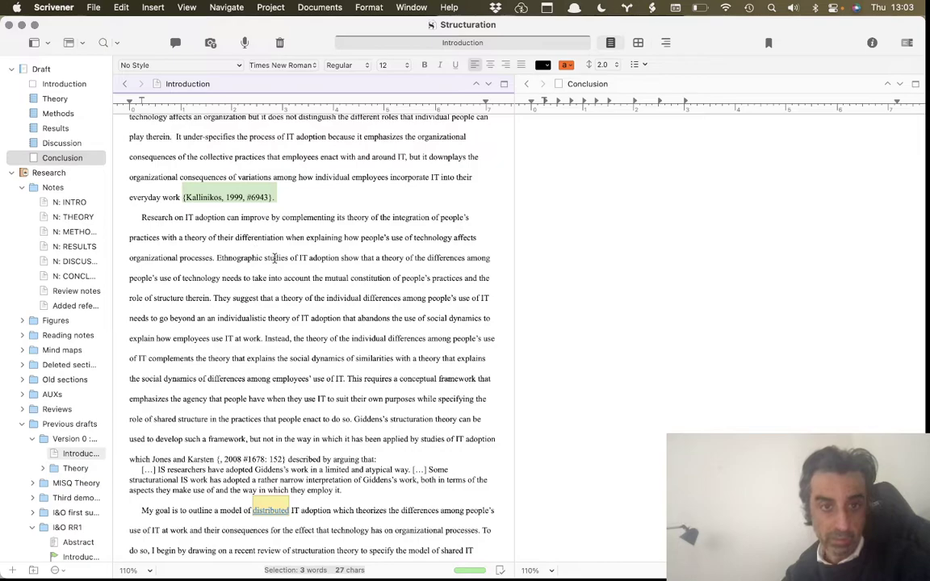
click(206, 203)
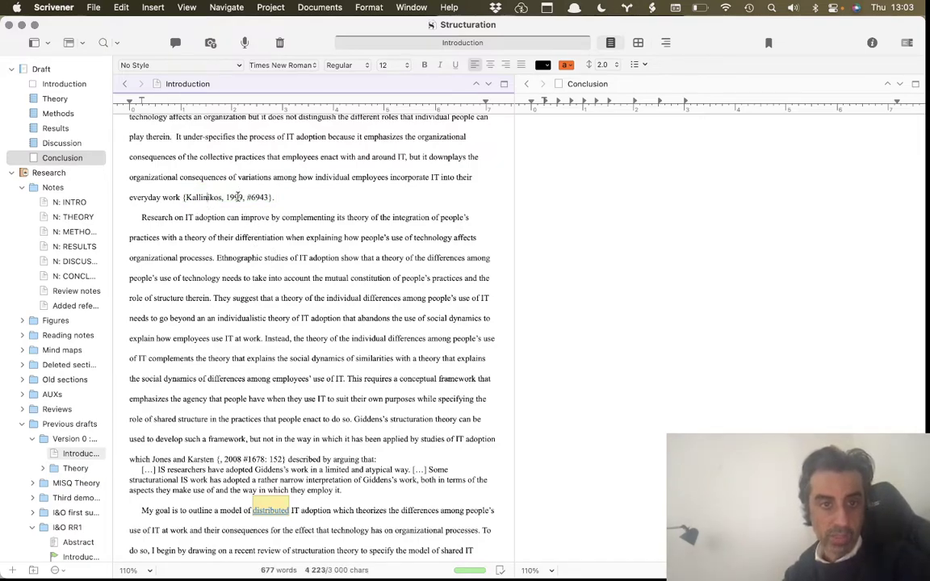
drag(244, 198, 271, 197)
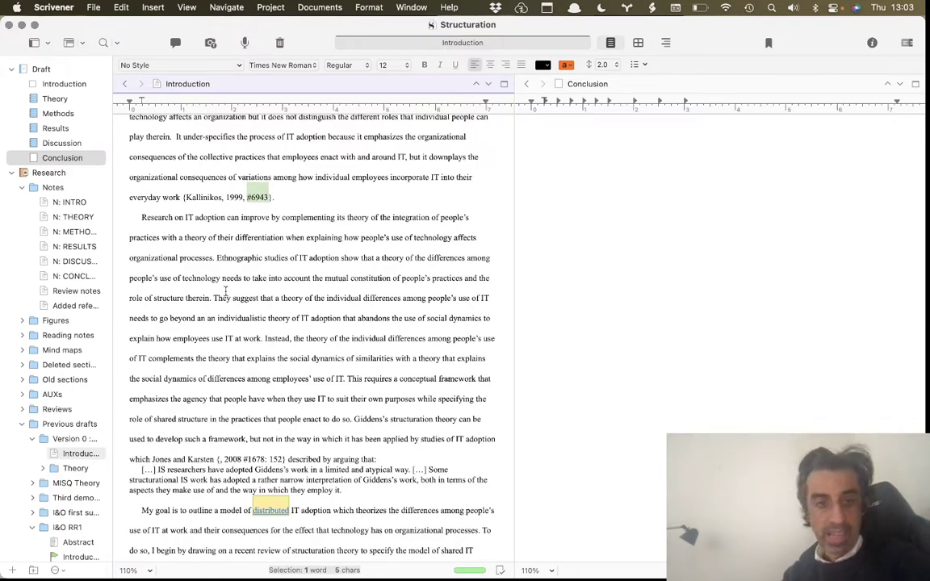
key(ctrl+Up)
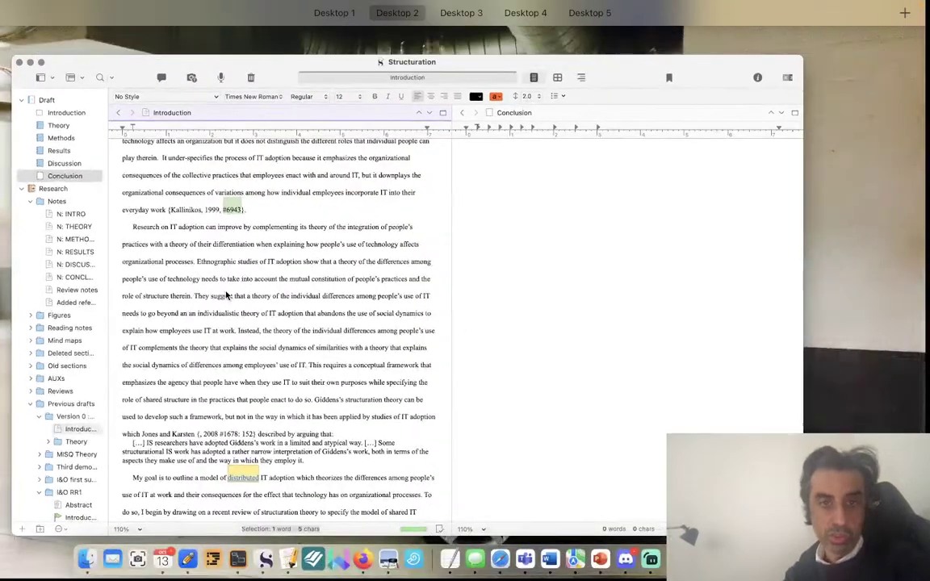
Step: Browse Bookends' Refs and Biblio menus to find Scan Document…, then show all windows
click(260, 557)
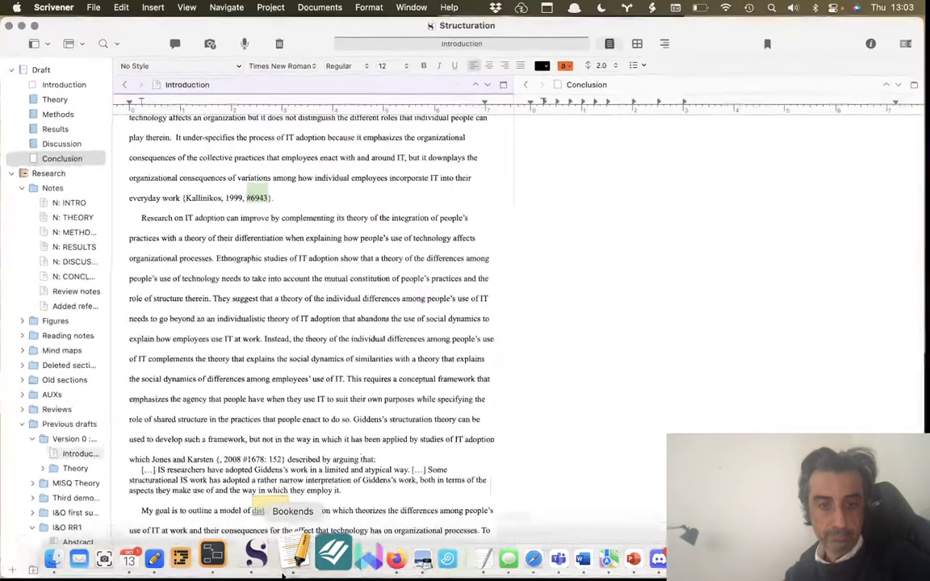
click(253, 7)
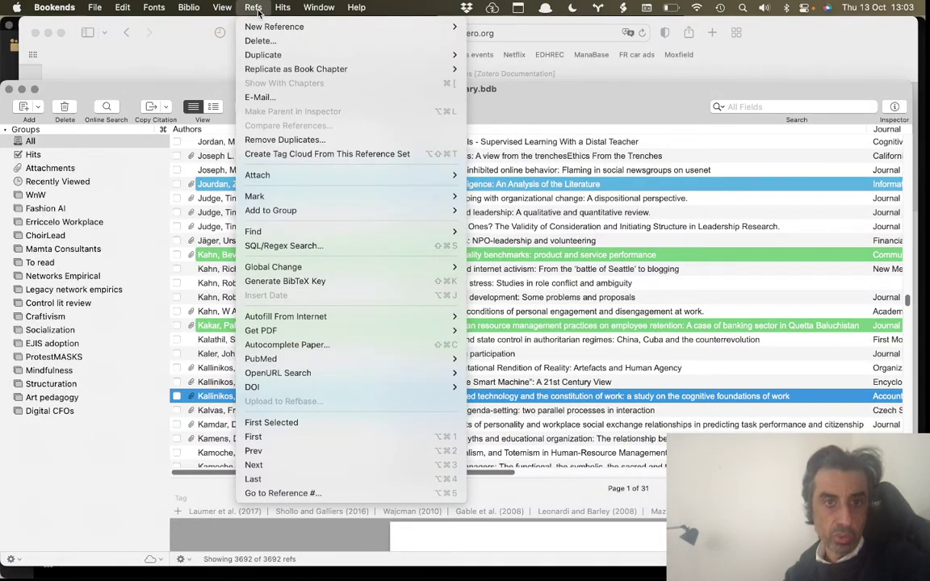
mouse_move(191, 10)
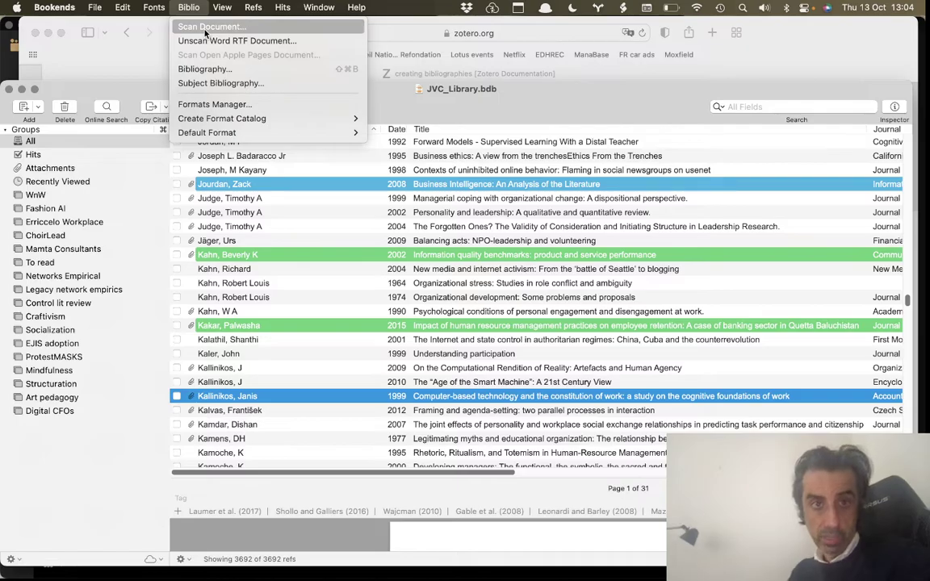
key(ctrl+Up)
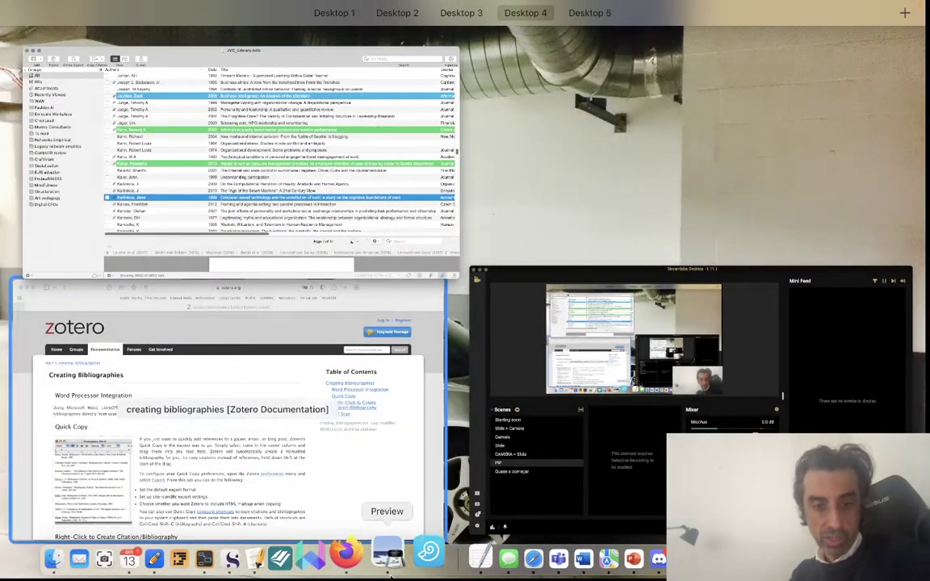
Step: Select the whole Introduction text in Scrivener and call up the app launcher
click(291, 450)
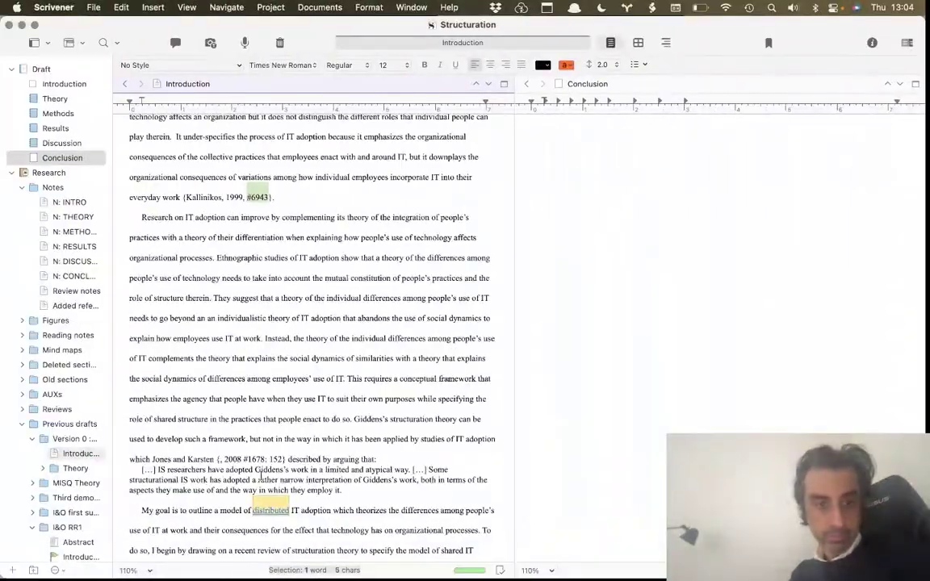
scroll(260, 487, down, 5)
drag(266, 521, 243, 275)
scroll(243, 271, up, 10)
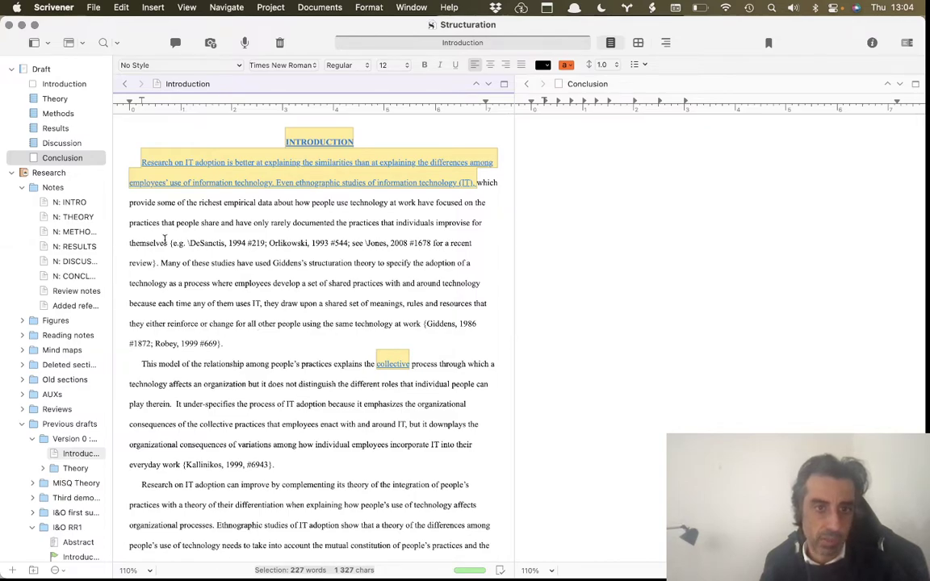
key(super+a)
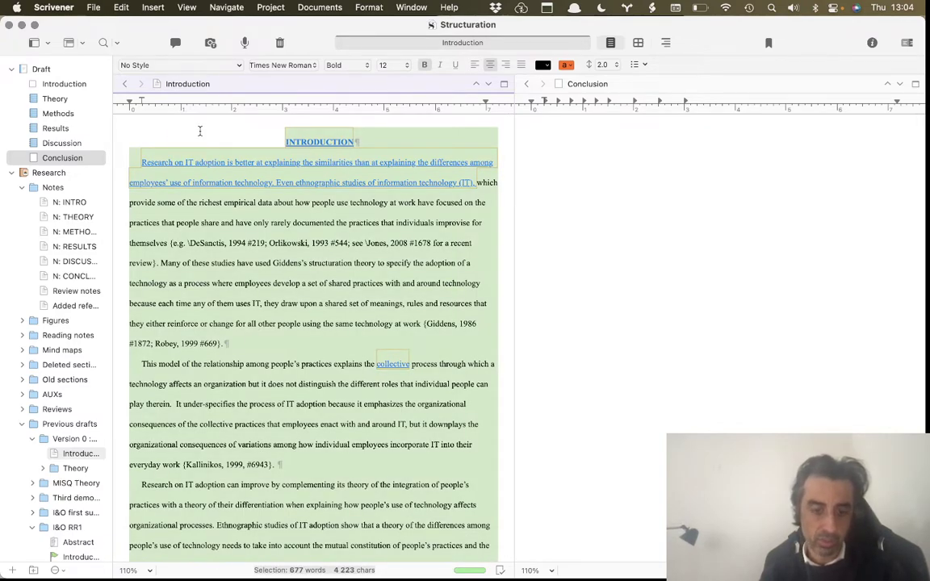
key(alt+space)
Step: Launch TextEdit with 'tex' and paste the manuscript text into a new document
text(tex)
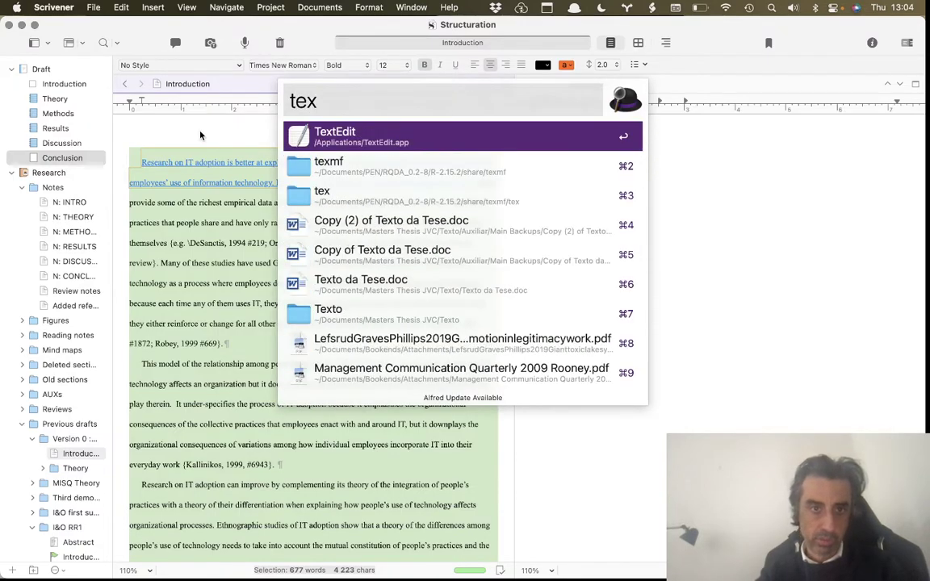
key(Return)
key(super+n)
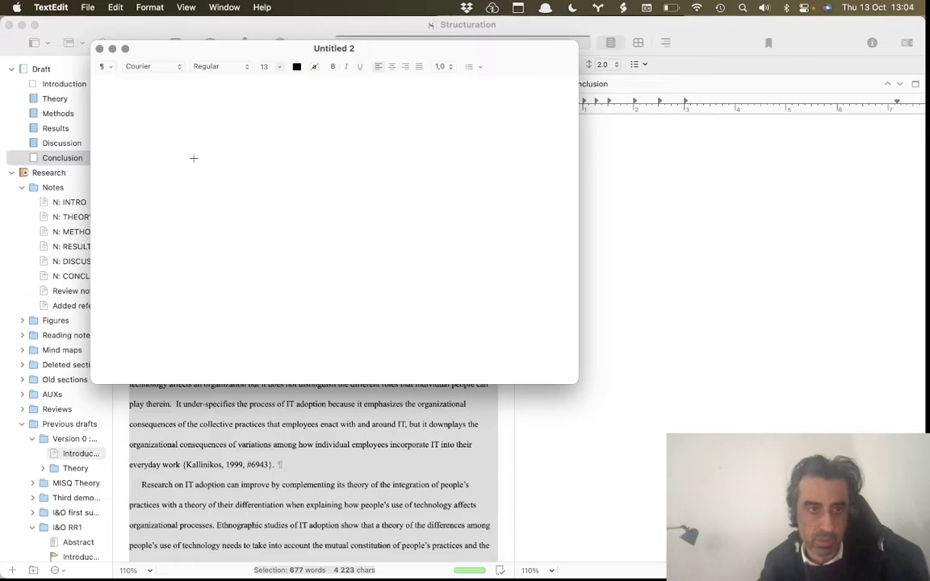
key(super+v)
scroll(223, 168, up, 10)
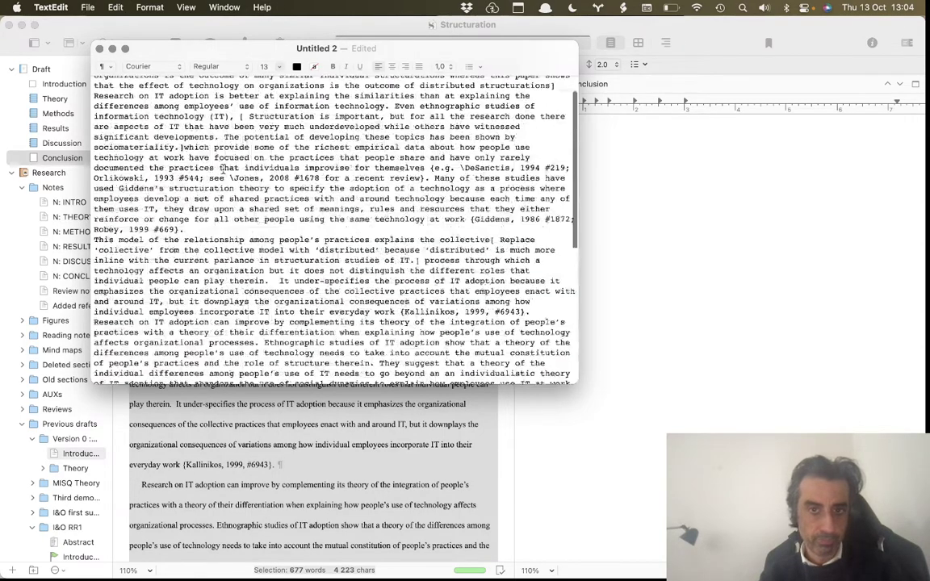
Step: Save the document to the Desktop as 'unformatted text.rtf', then switch to Bookends
key(super+s)
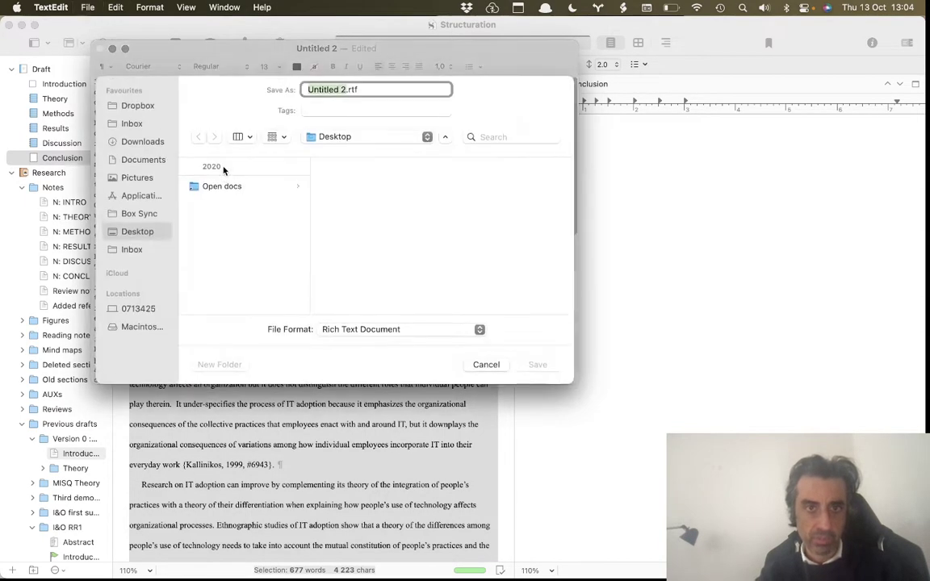
text(unformattt)
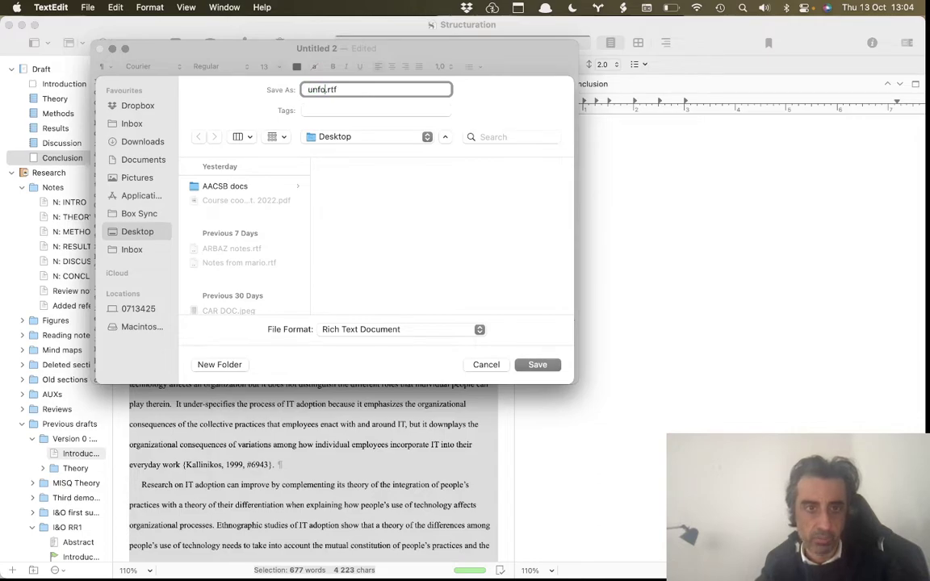
text(d text)
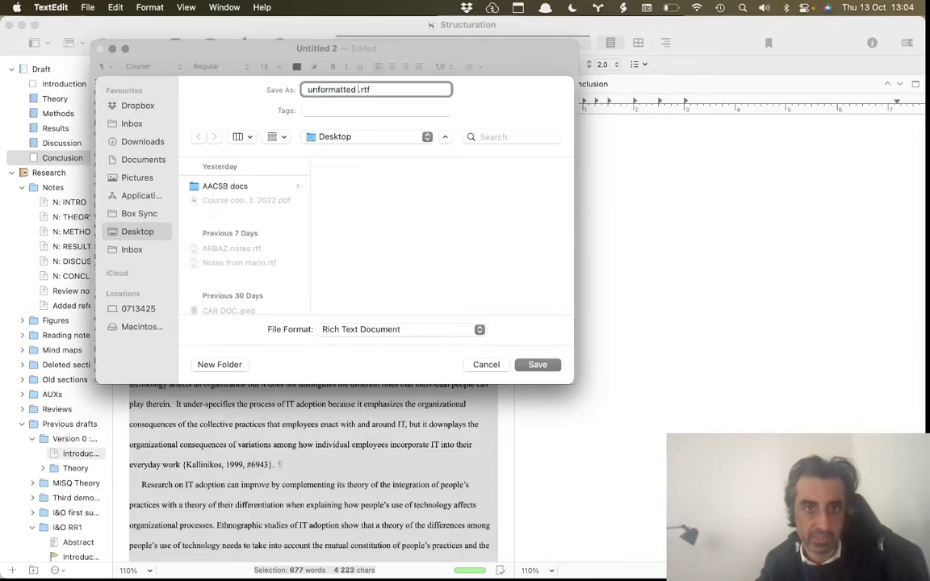
key(Return)
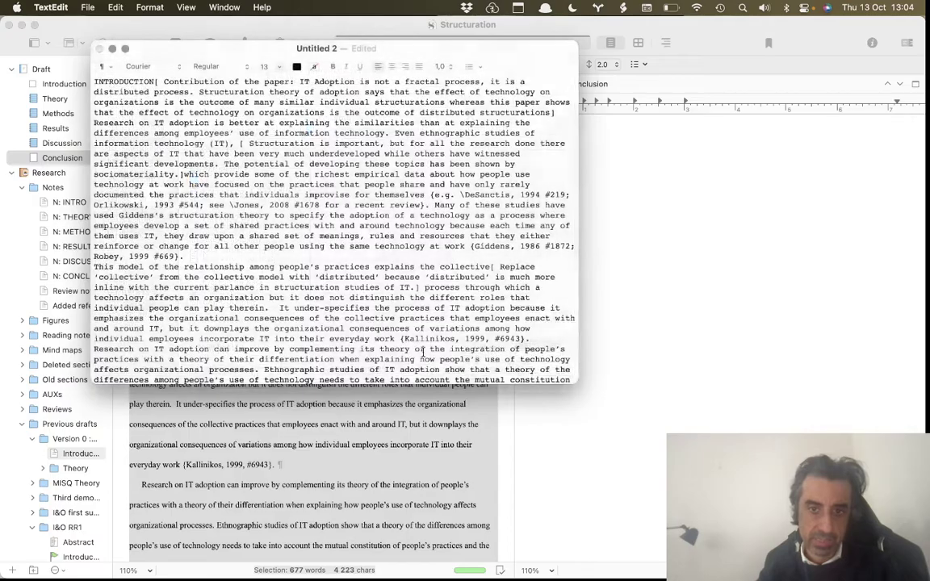
key(ctrl+Up)
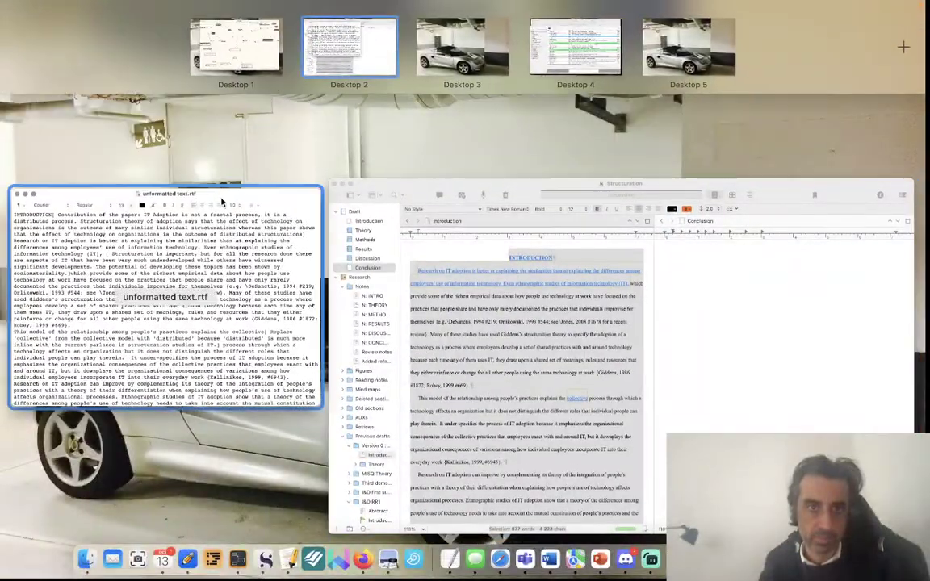
click(206, 321)
key(ctrl+Up)
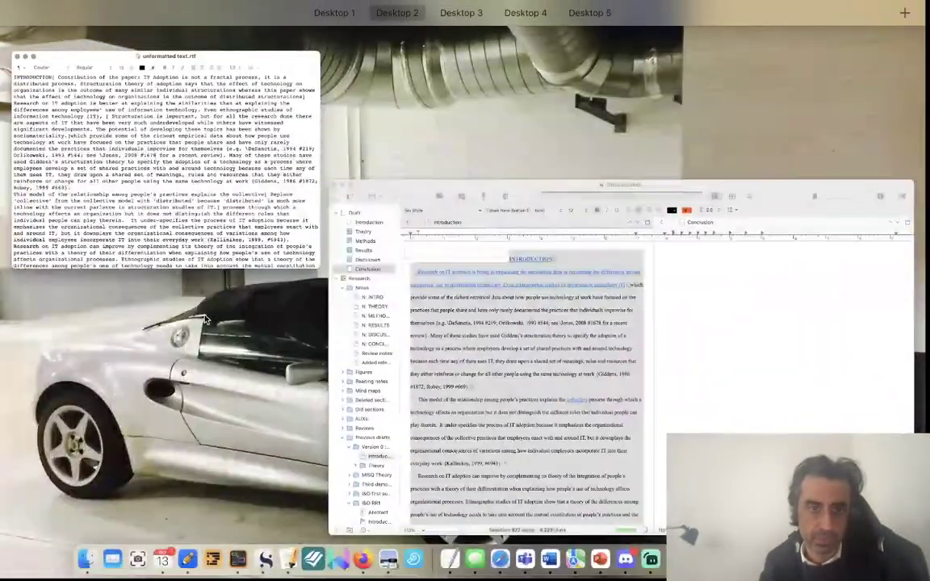
click(287, 556)
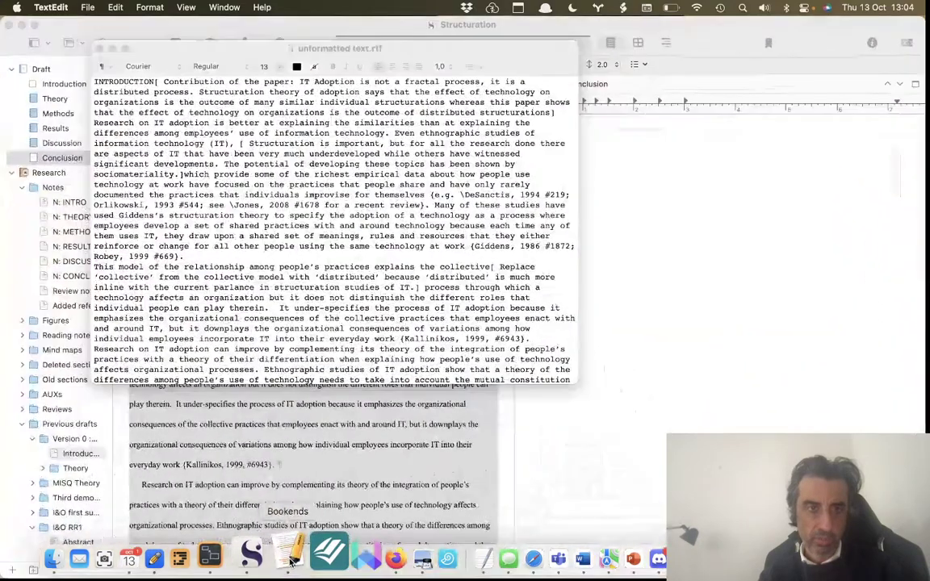
Step: Run Scan Document… on unformatted text.rtf with 'bibliography' output and APA 6th Edition.fmt
click(191, 8)
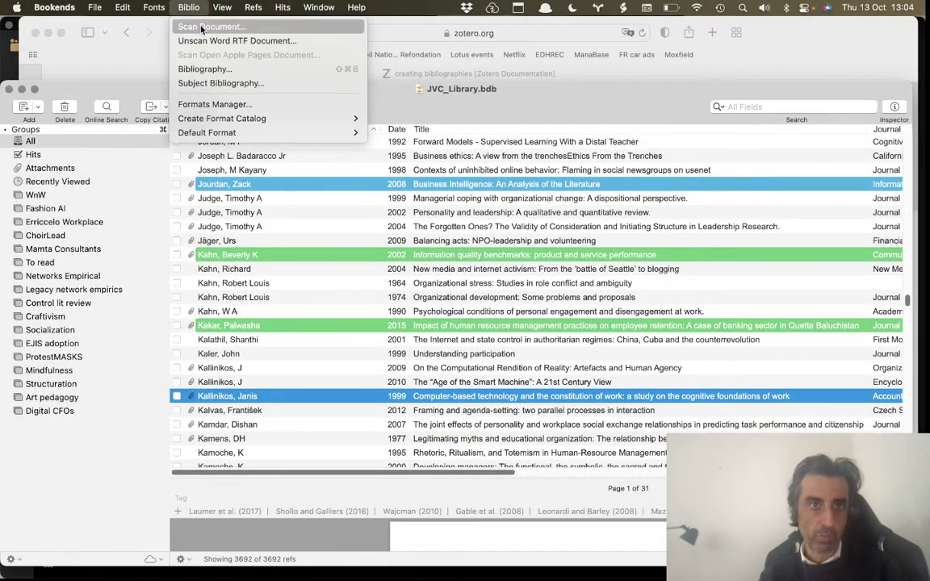
click(201, 28)
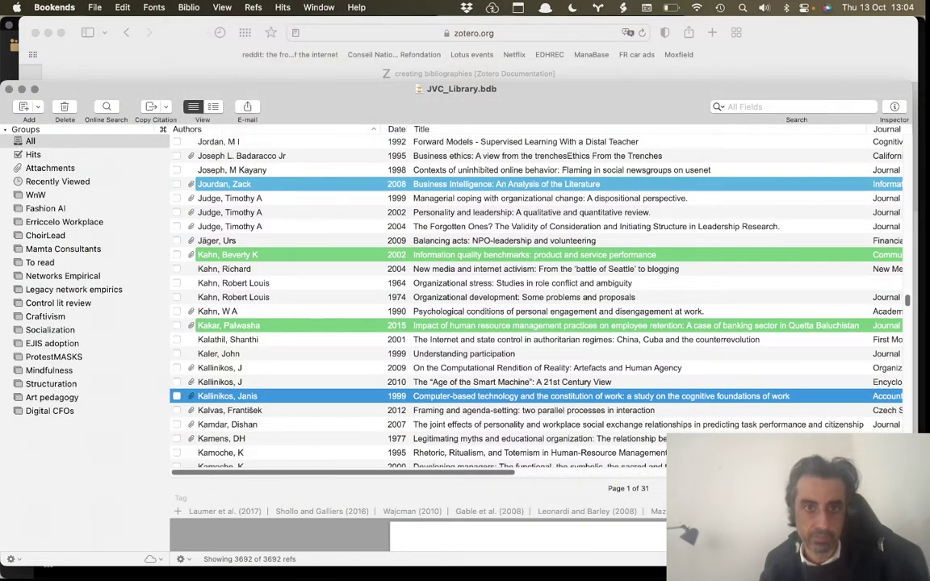
double_click(407, 169)
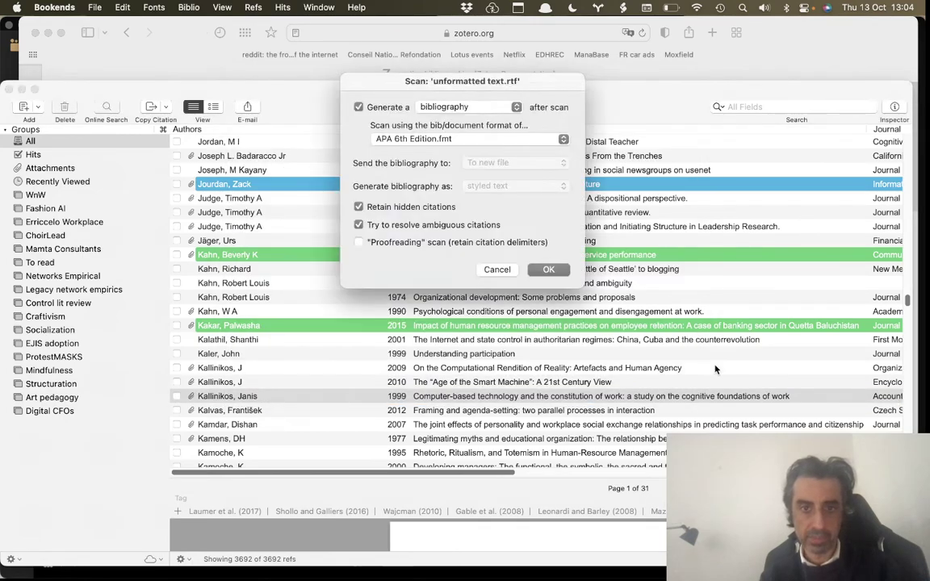
click(482, 110)
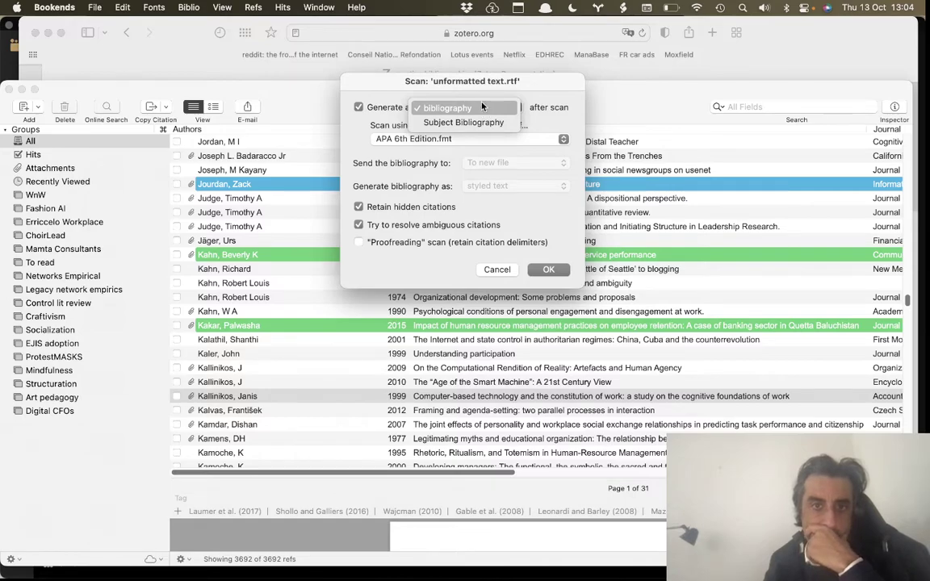
click(482, 107)
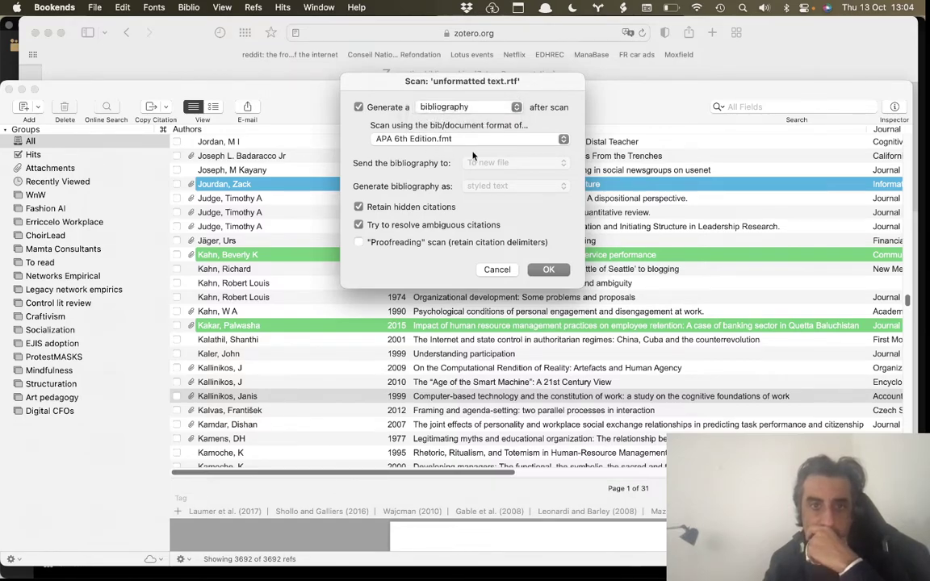
click(555, 272)
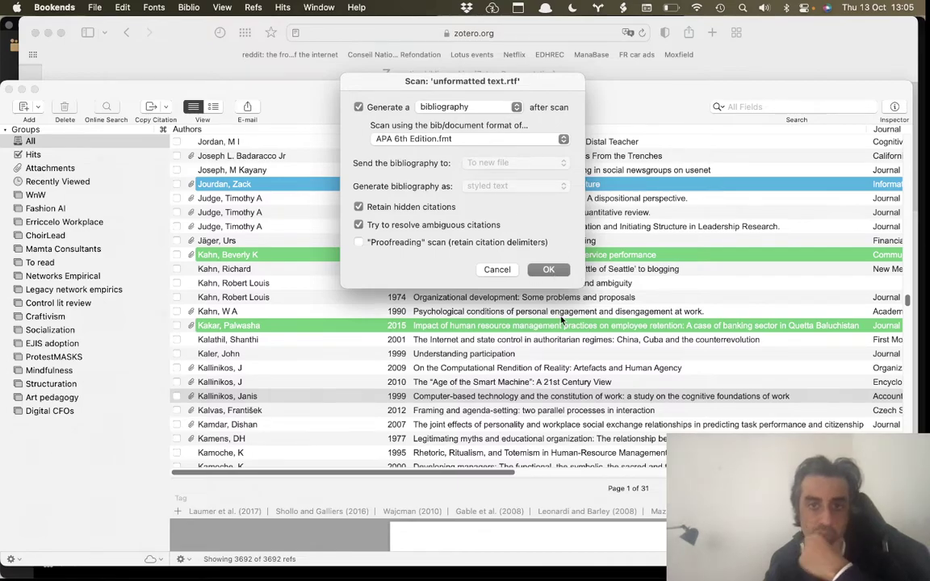
click(548, 270)
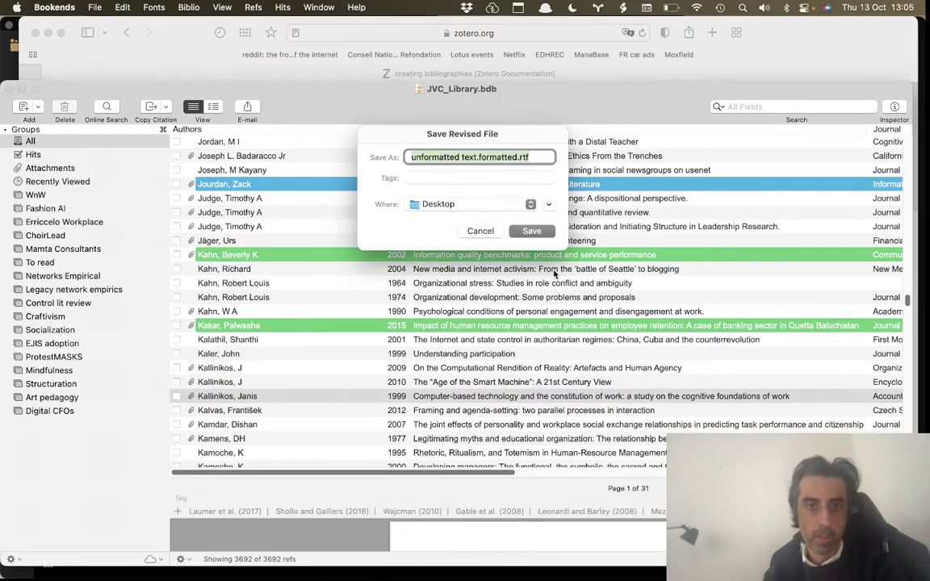
Step: Save 'unformatted text.formatted.rtf' to the Desktop and choose 'This one' for both ambiguous citations
click(532, 232)
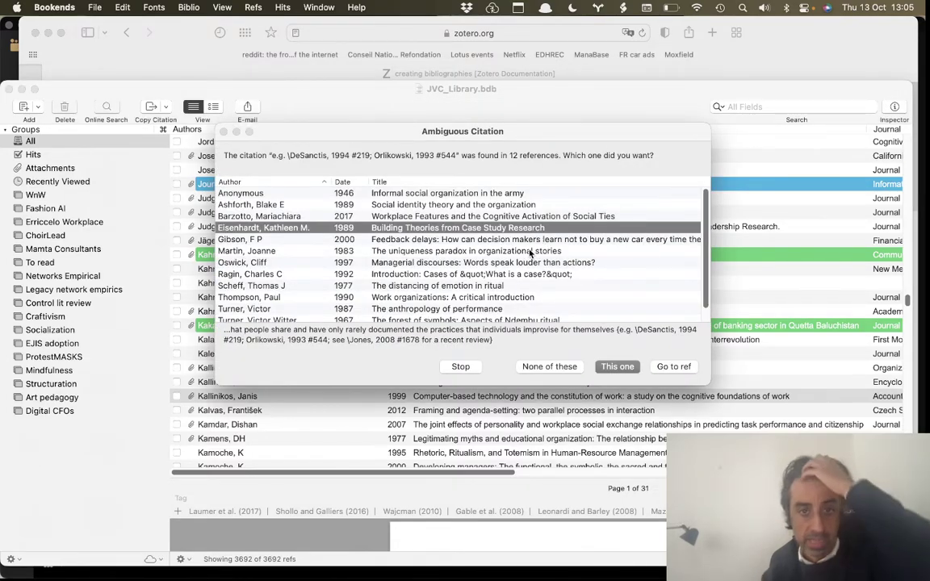
scroll(530, 254, down, 1)
scroll(530, 254, up, 1)
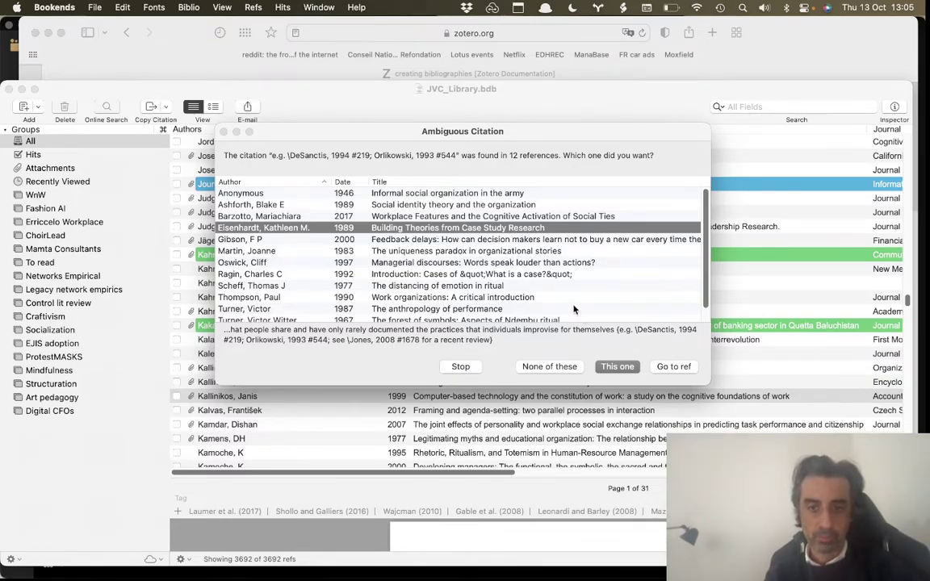
click(617, 367)
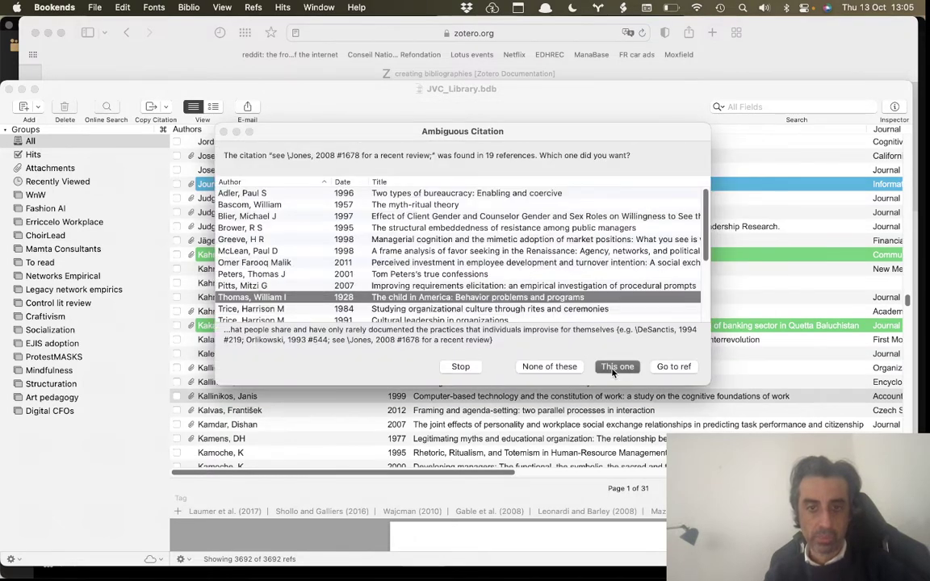
click(617, 367)
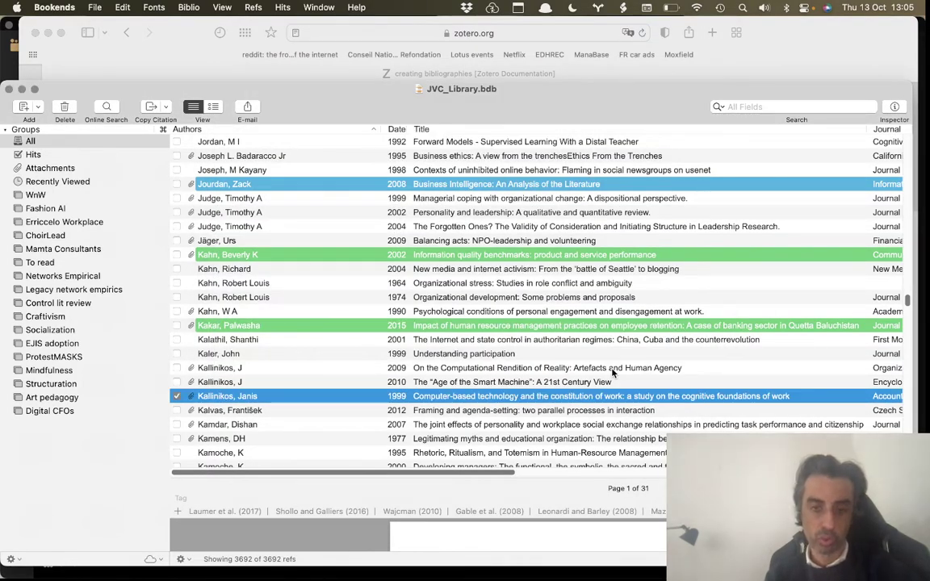
key(ctrl+Up)
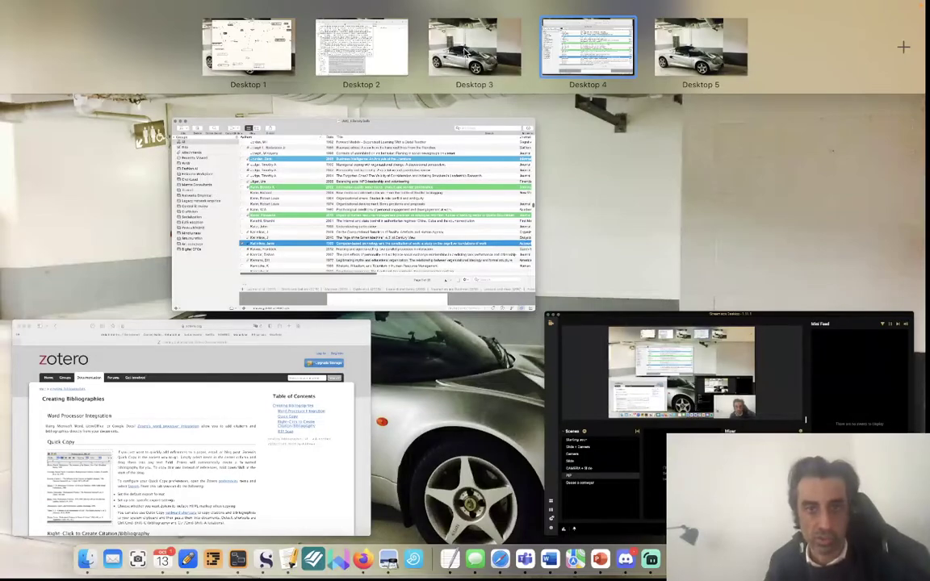
Step: Open 'unformatted text.formatted' from the Desktop in TextEdit and inspect the Snow to Kolb citation
click(465, 52)
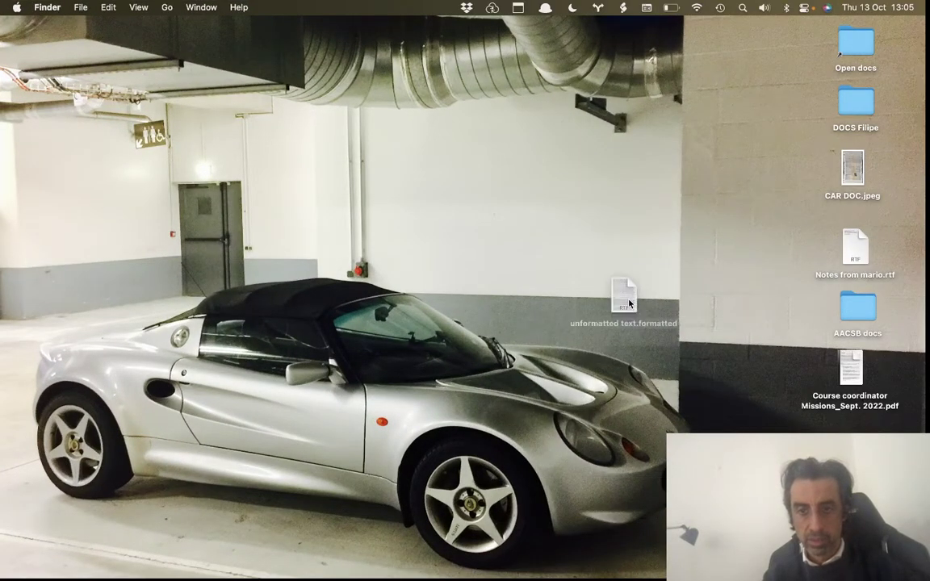
drag(654, 328, 577, 280)
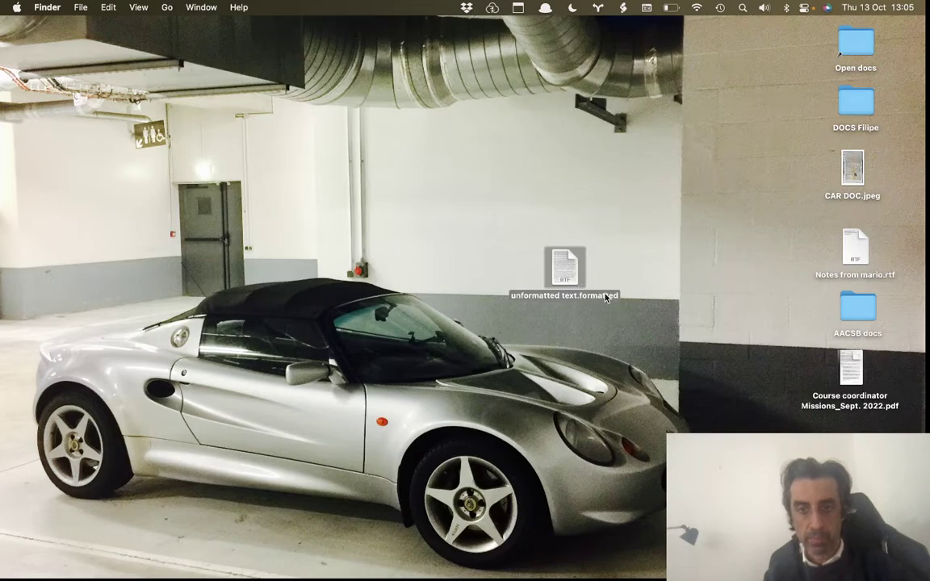
double_click(564, 266)
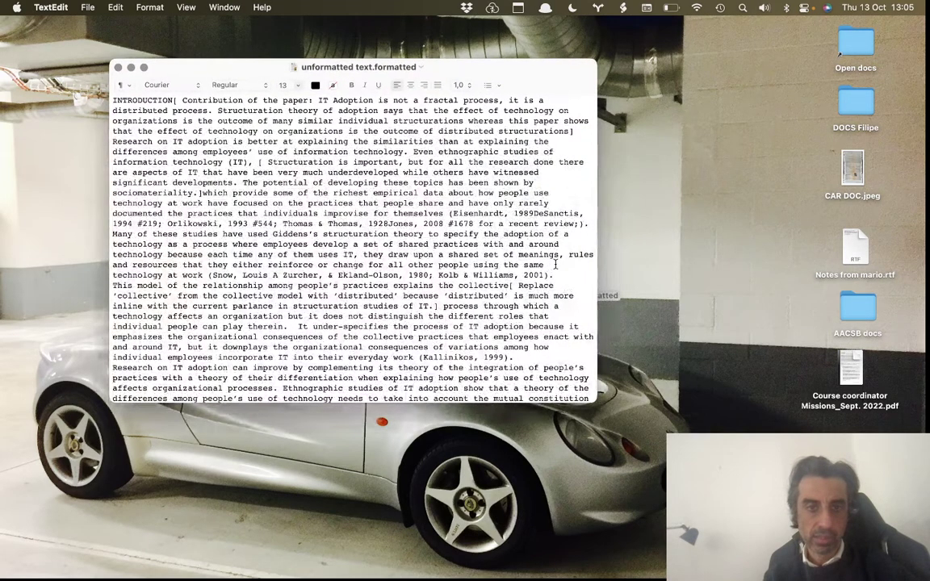
drag(437, 274, 212, 275)
scroll(212, 276, up, 5)
scroll(211, 275, up, 1)
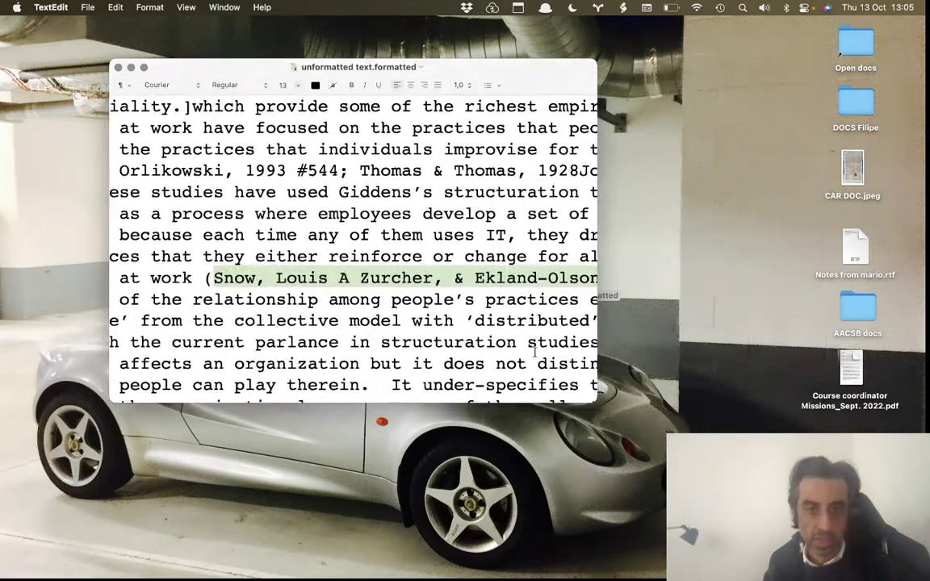
Step: Widen the window, review the APA reference list at the end, and close the document
drag(598, 297, 840, 297)
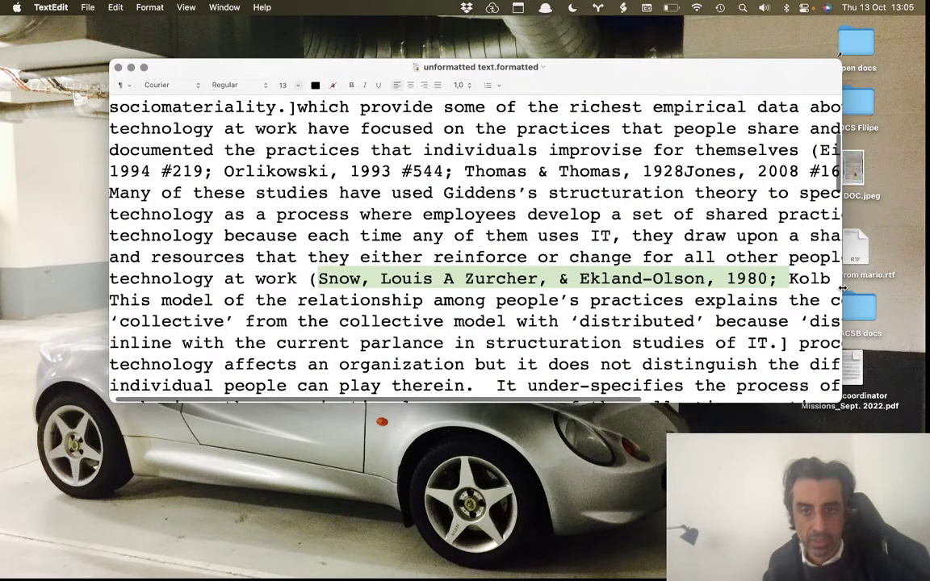
scroll(556, 252, up, 2)
scroll(556, 252, down, 5)
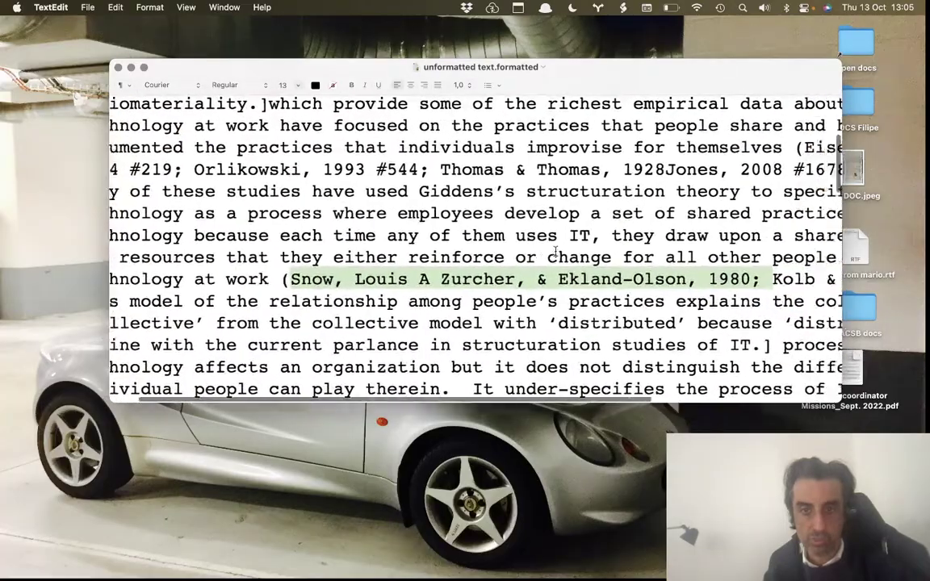
scroll(556, 247, down, 2)
scroll(485, 266, down, 15)
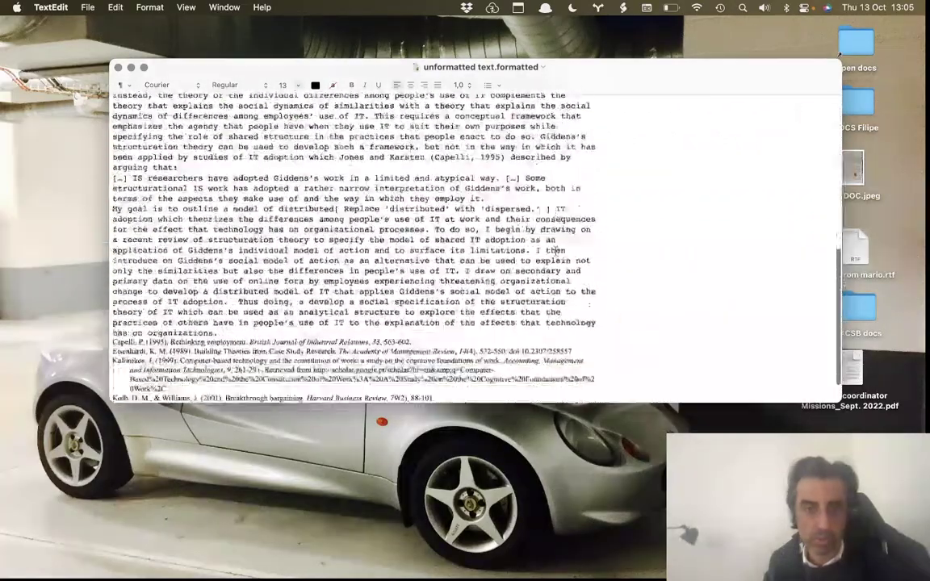
drag(113, 296, 548, 387)
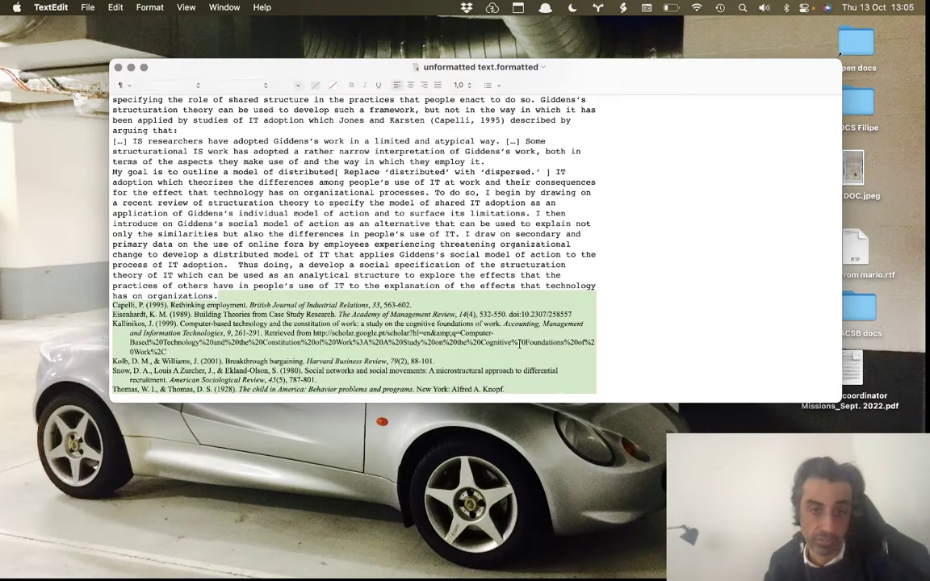
click(118, 68)
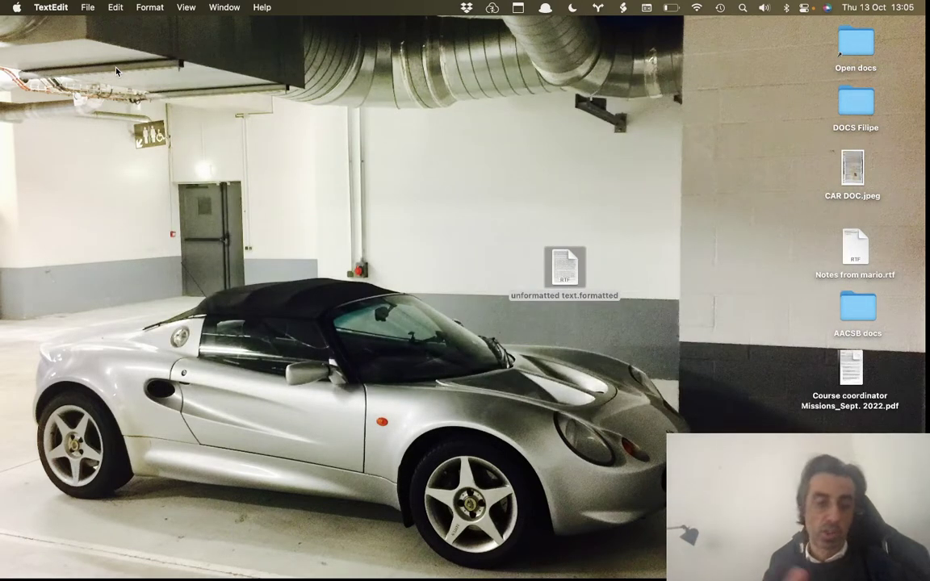
Step: Return to Scrivener and place the cursor after the Robey, 1999 citation in the Introduction
key(ctrl+Up)
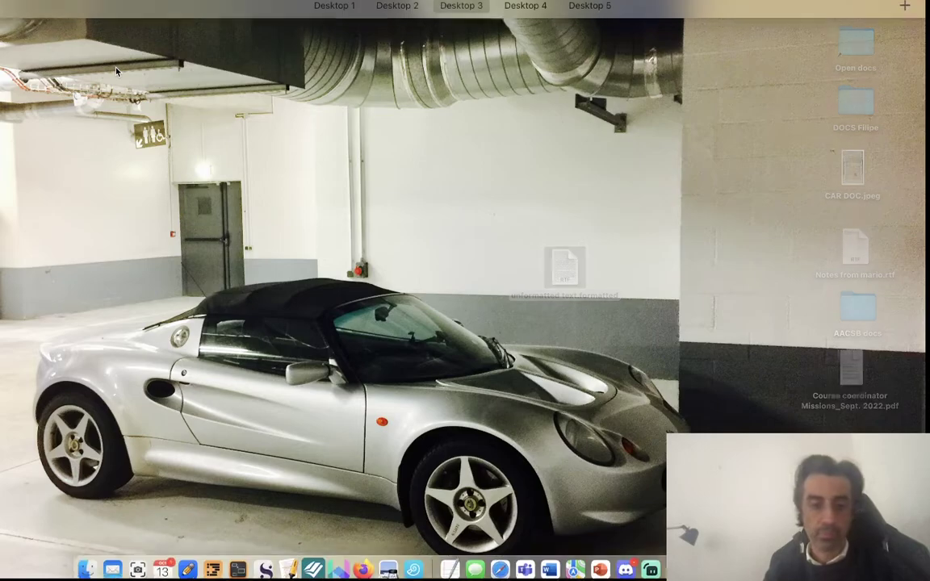
click(265, 559)
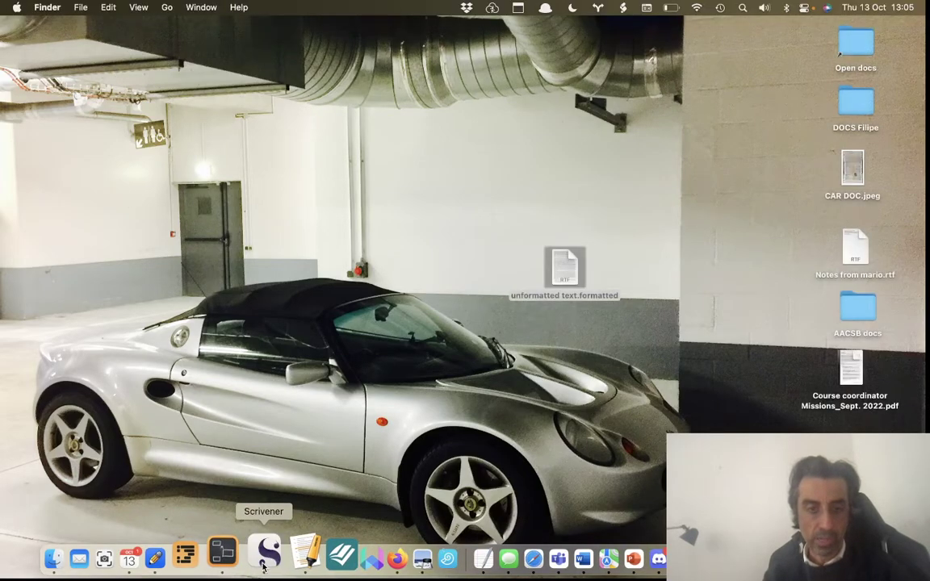
click(312, 343)
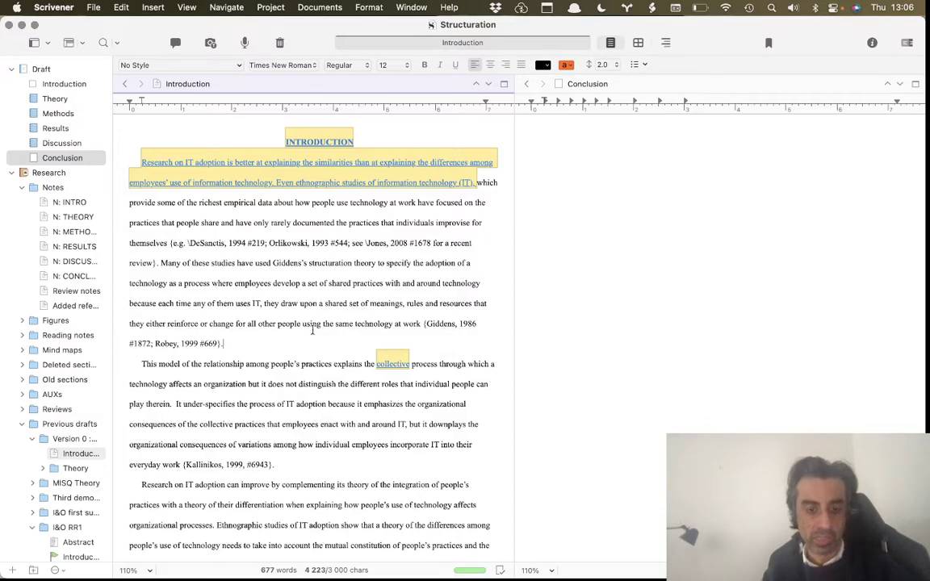
Step: Launch Bookends from the Alfred launcher
key(alt+space)
text(boo)
key(Return)
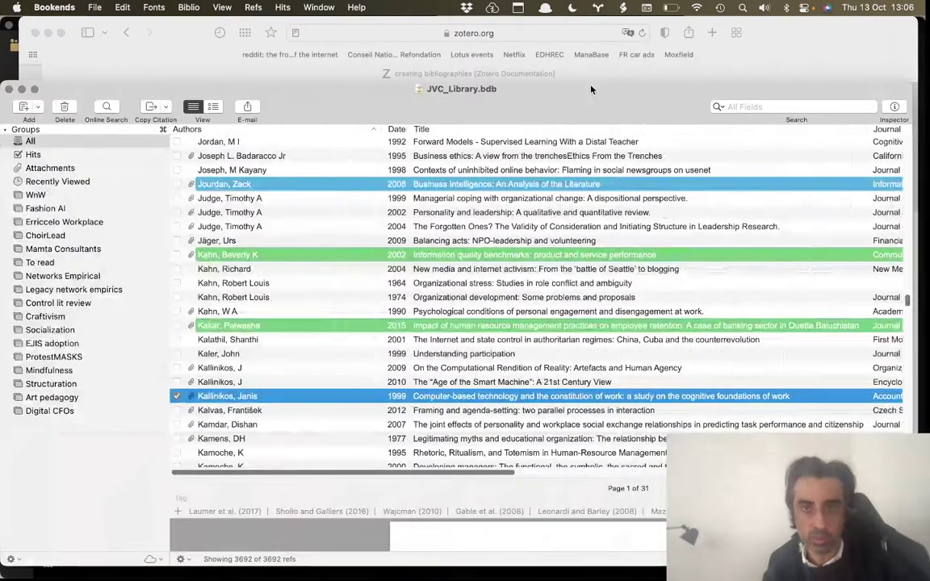
Step: Copy the Kipnis, David 1980 citation in Bookends, paste it into Scrivener, then undo it
scroll(571, 324, down, 15)
click(458, 327)
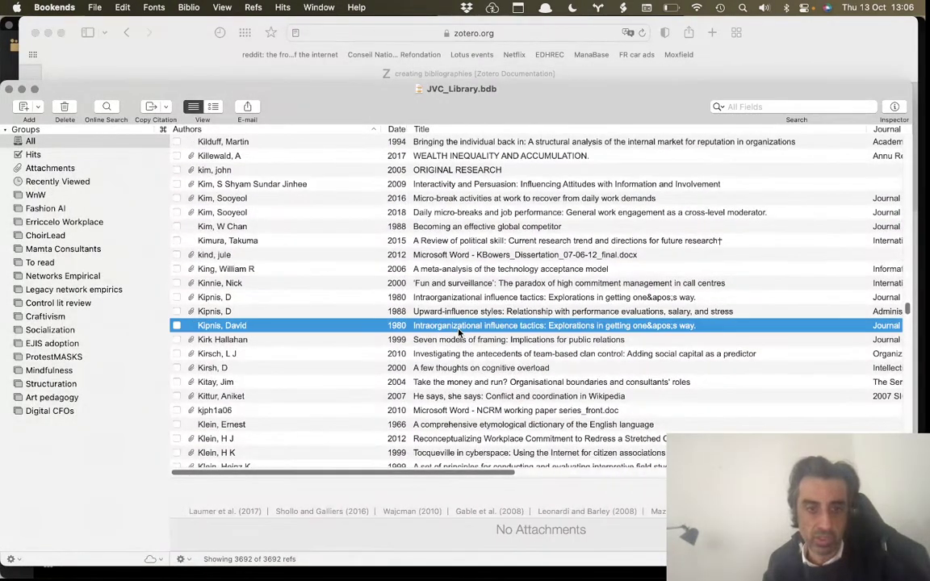
right_click(460, 331)
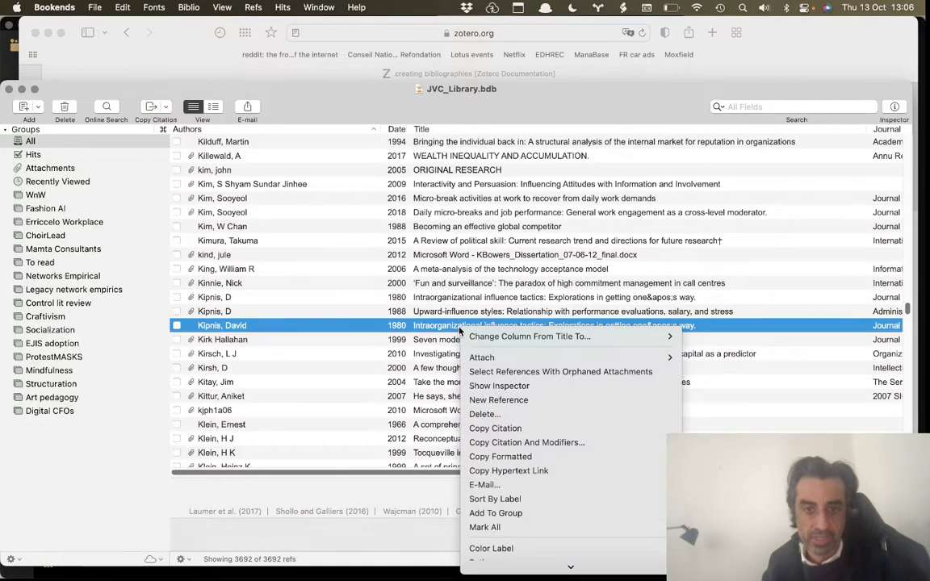
click(558, 427)
key(ctrl+Left)
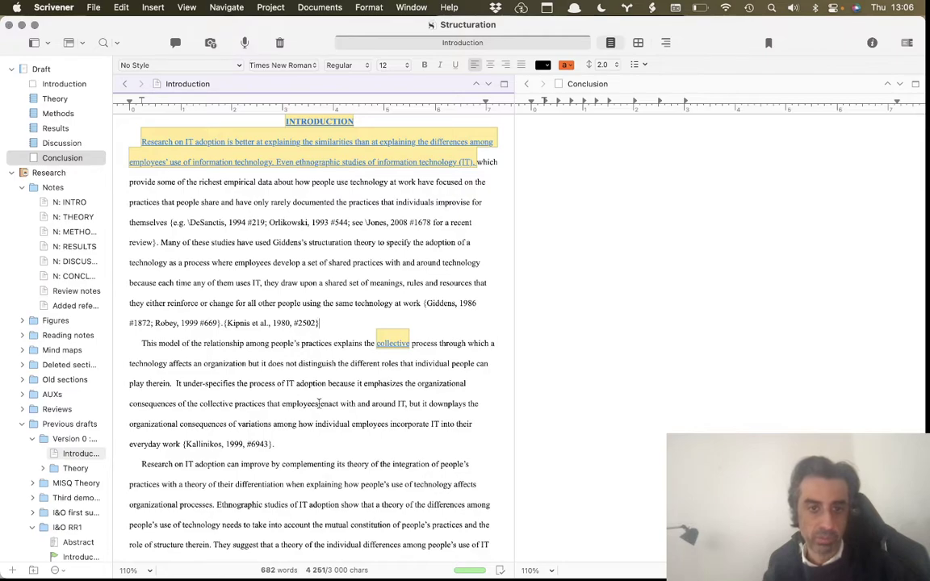
key(super+z)
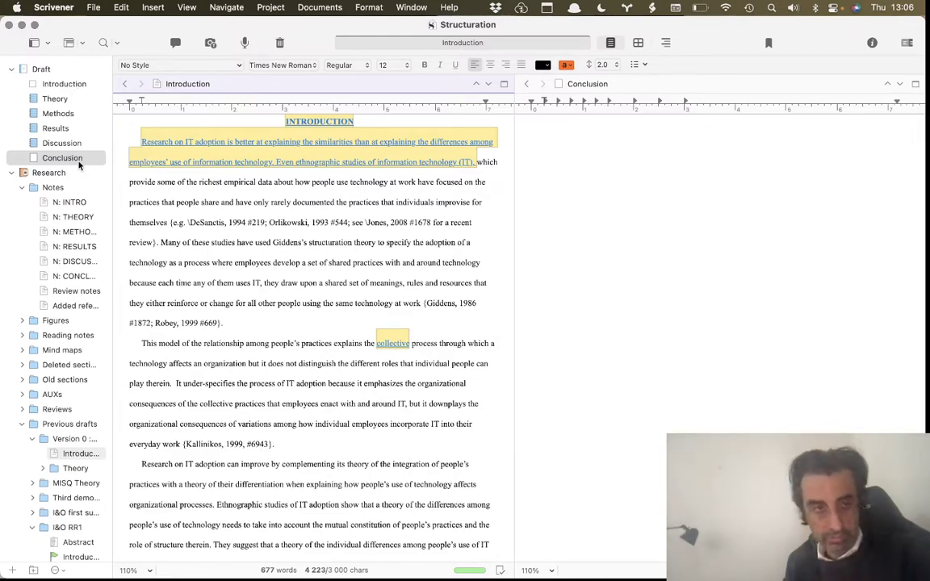
Step: Select all Draft sections, Introduction through Conclusion, and select their entire text
shift+click(71, 84)
click(312, 332)
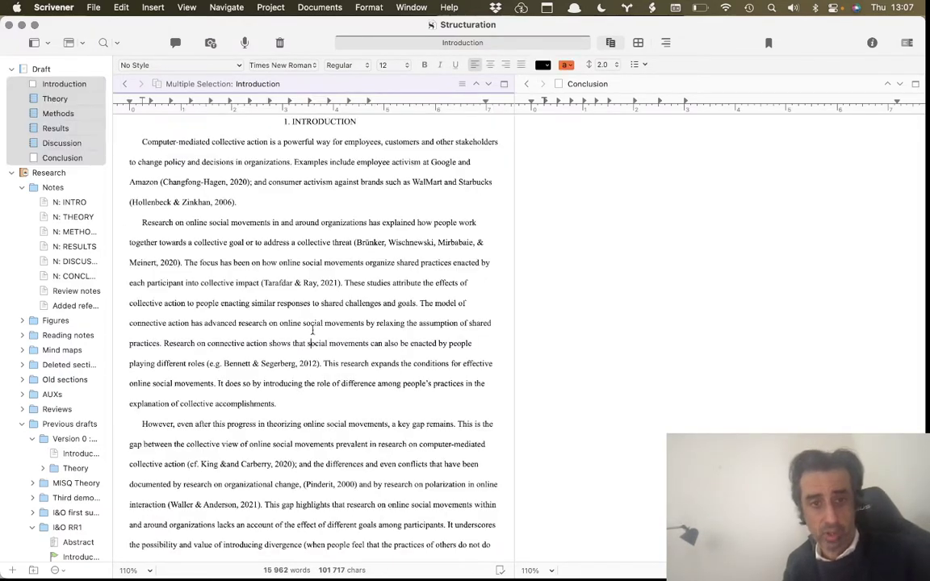
key(super+a)
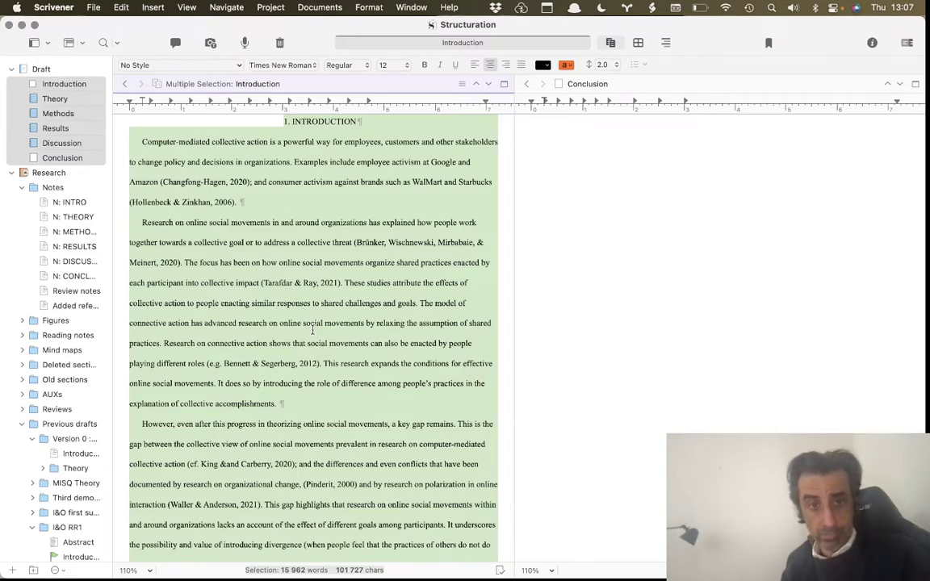
Step: Replace unformatted text.rtf's contents in TextEdit with the pasted draft, then close it
key(alt+space)
text(te)
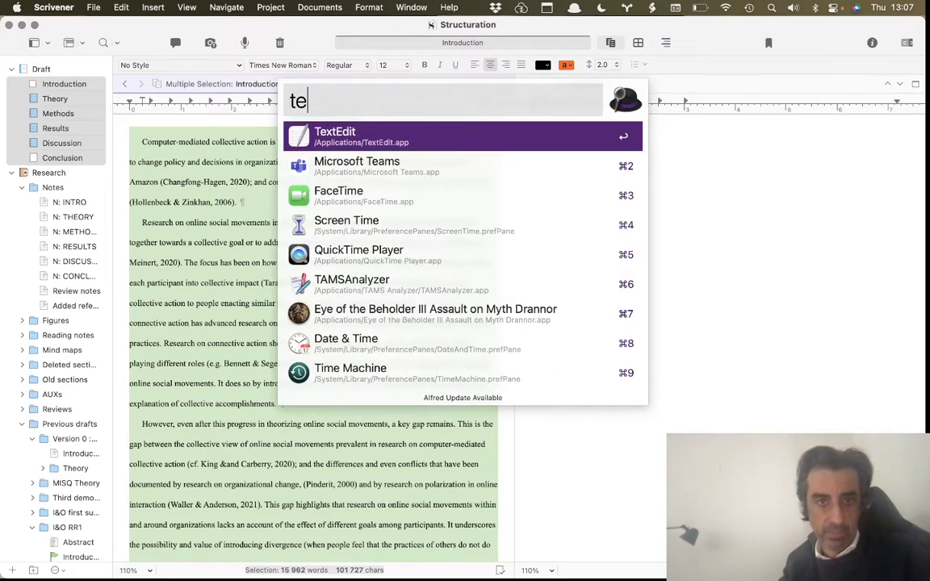
key(Return)
key(super+a)
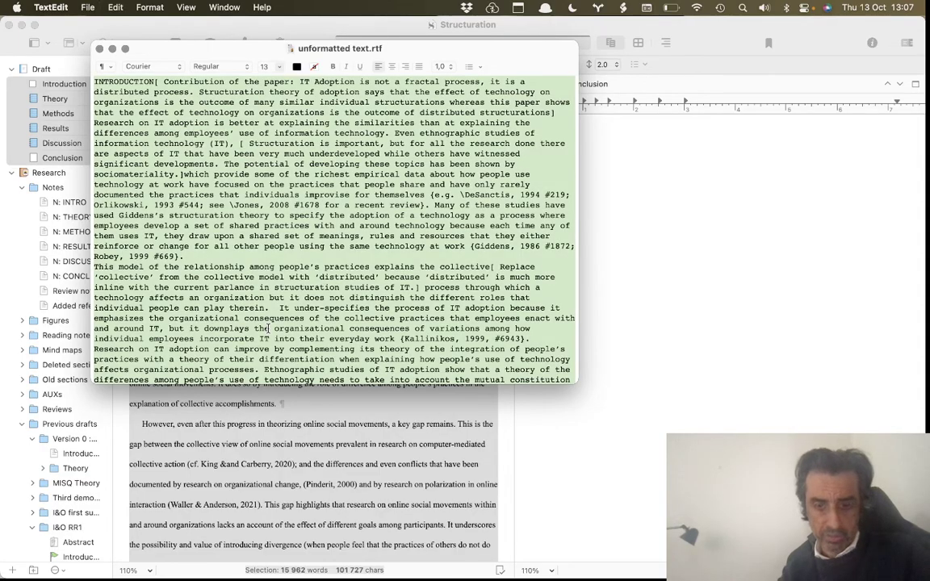
key(BackSpace)
key(super+v)
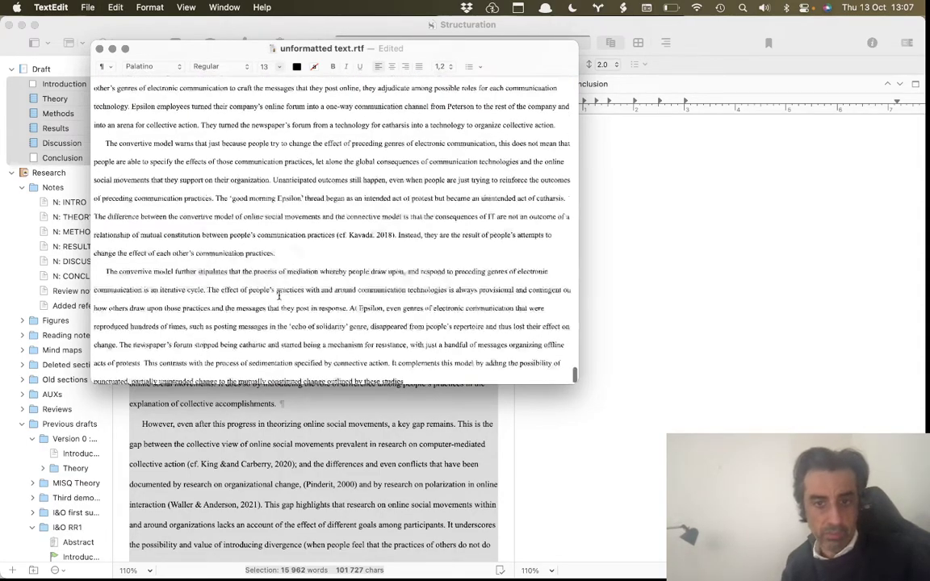
scroll(279, 295, up, 20)
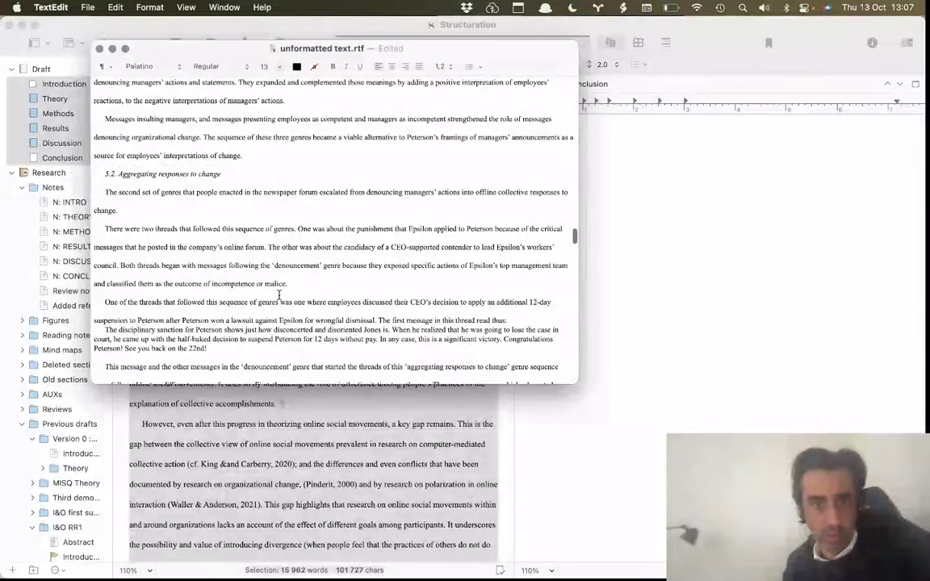
click(99, 49)
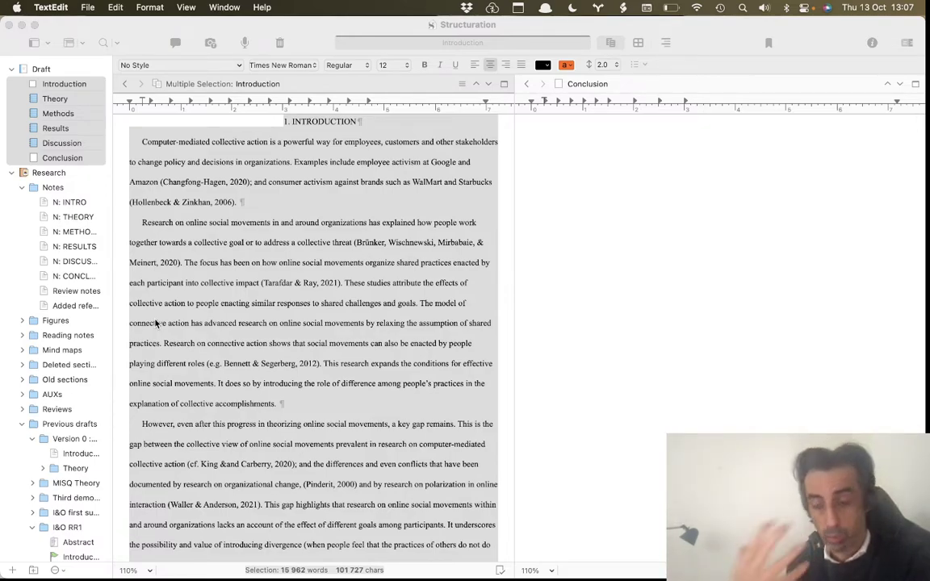
Step: Switch to the desktop showing the Zotero documentation in Safari
key(ctrl+Up)
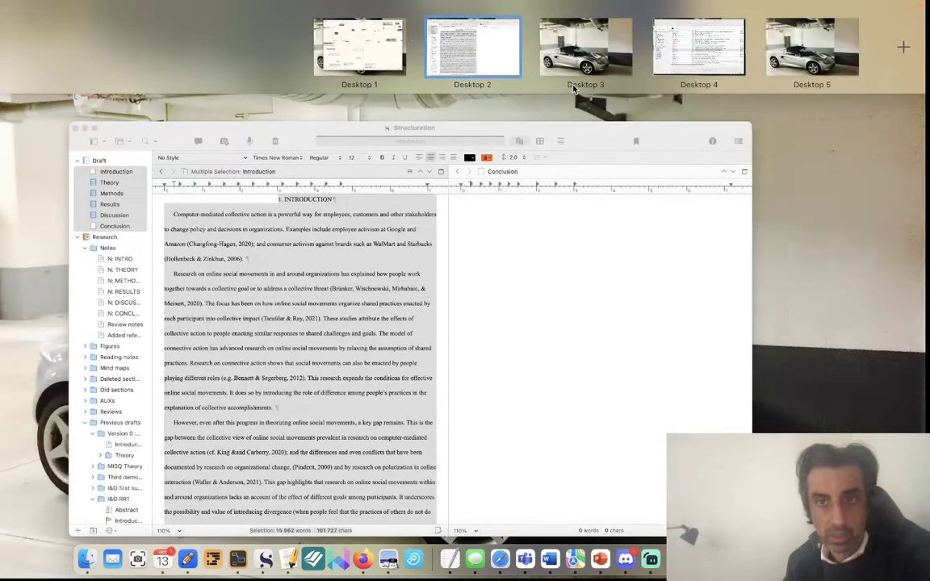
click(699, 61)
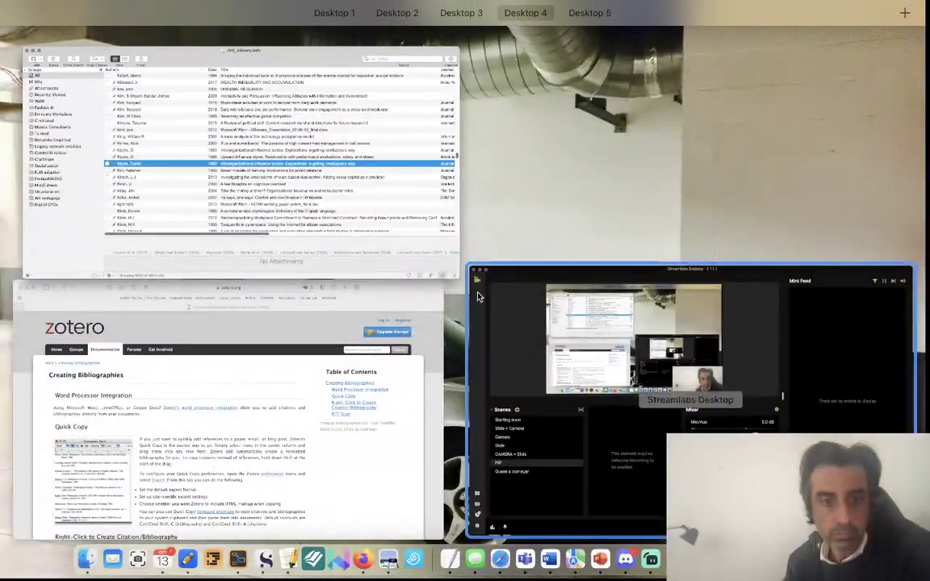
click(356, 378)
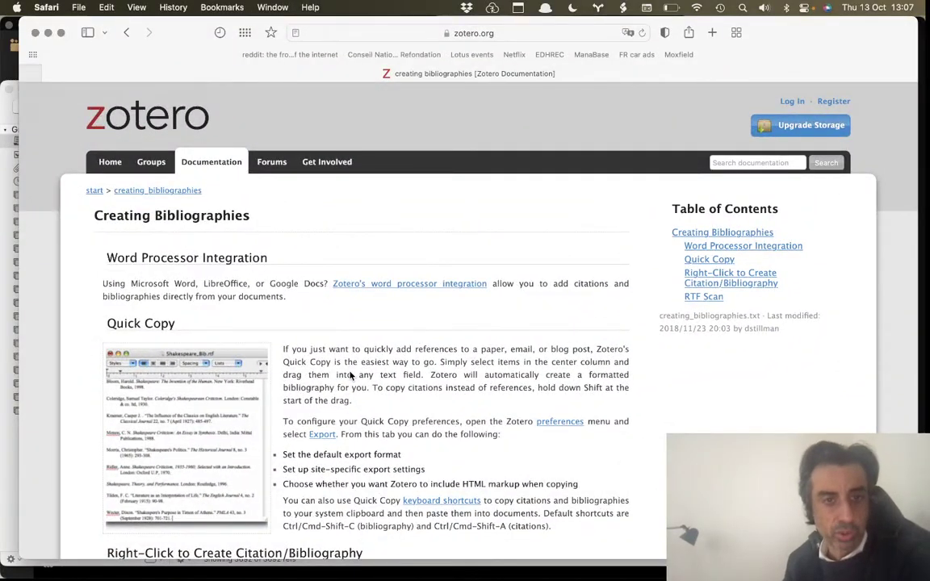
Step: Read through the Zotero Quick Copy section, then show all open windows
scroll(352, 376, down, 2)
scroll(352, 375, up, 2)
scroll(307, 283, down, 2)
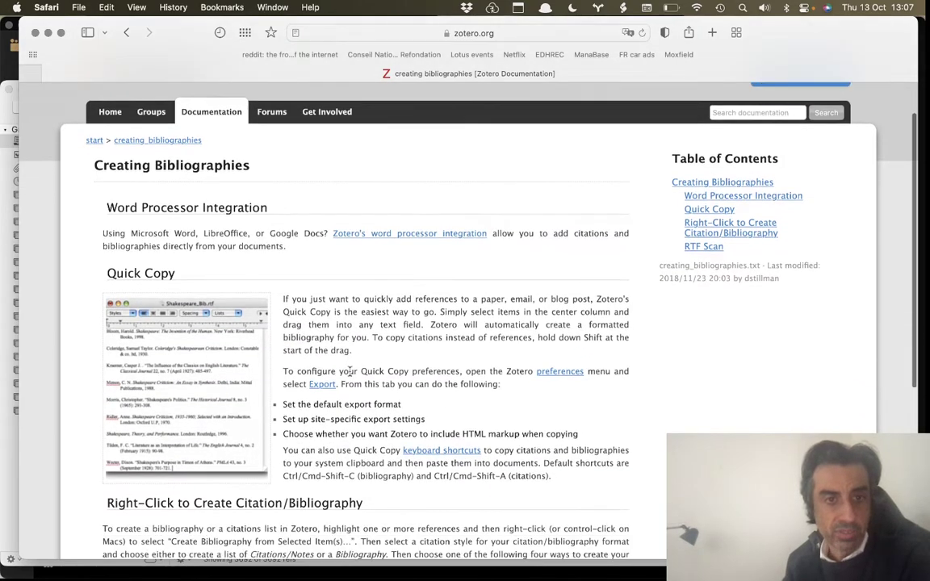
scroll(279, 281, down, 3)
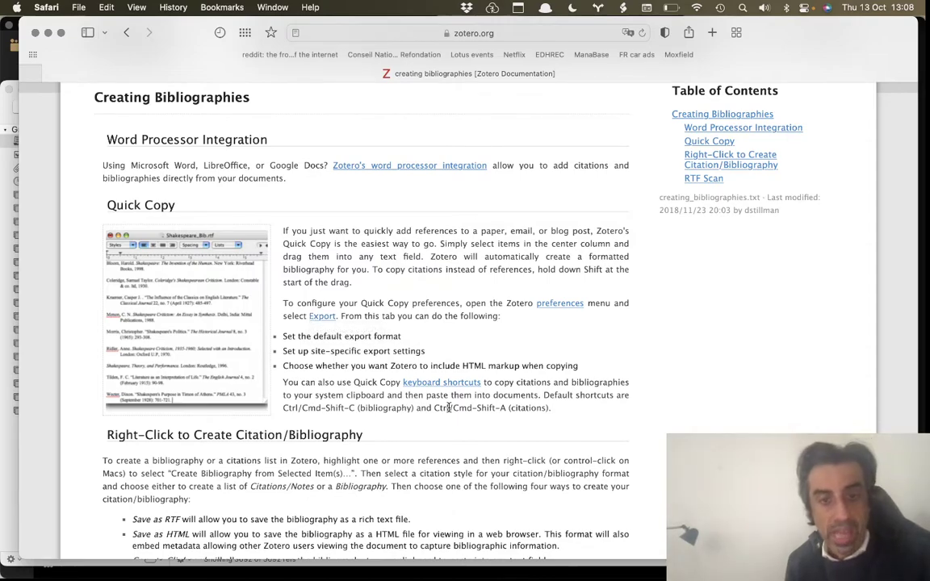
scroll(471, 409, down, 3)
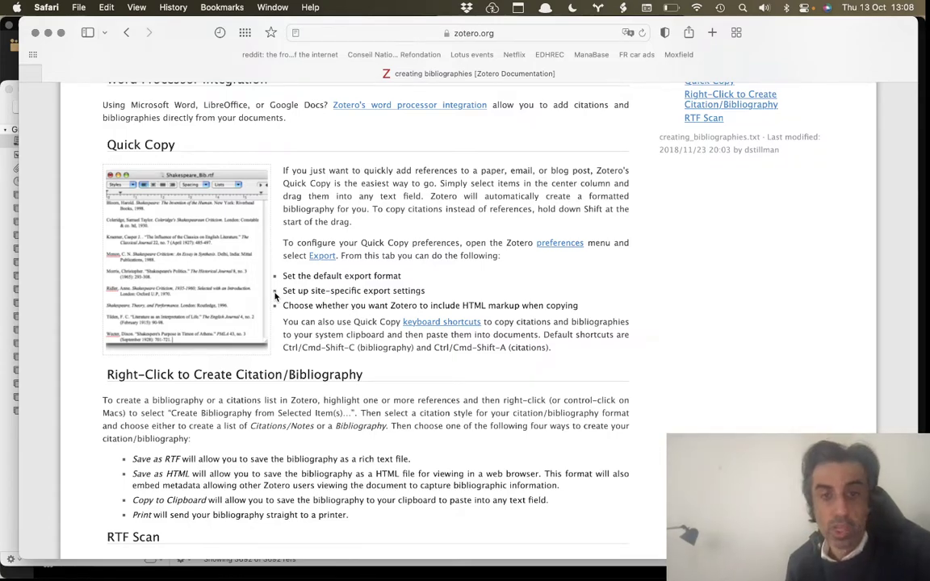
key(ctrl+Up)
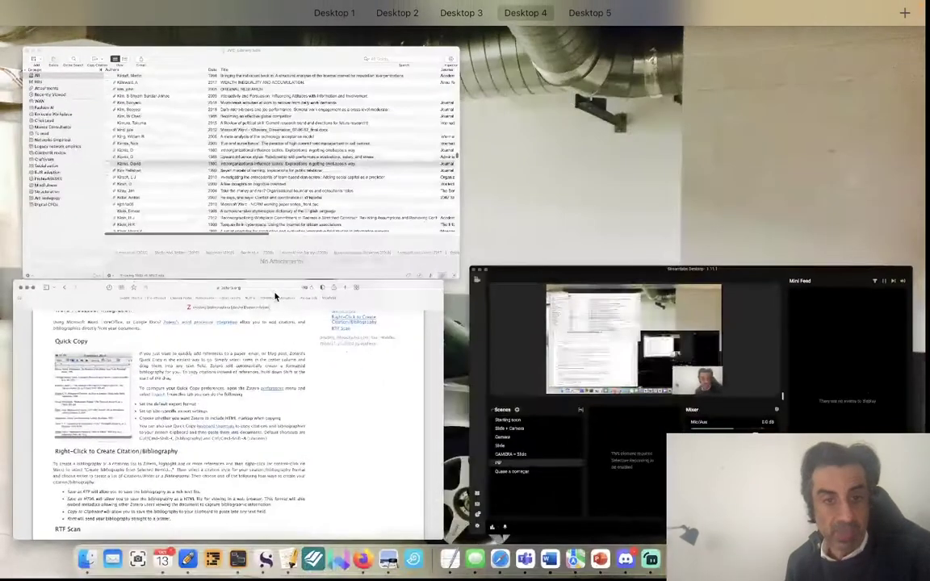
Step: Copy the 1980 Kipnis citation in Bookends and return to Safari's Zotero guide
click(327, 187)
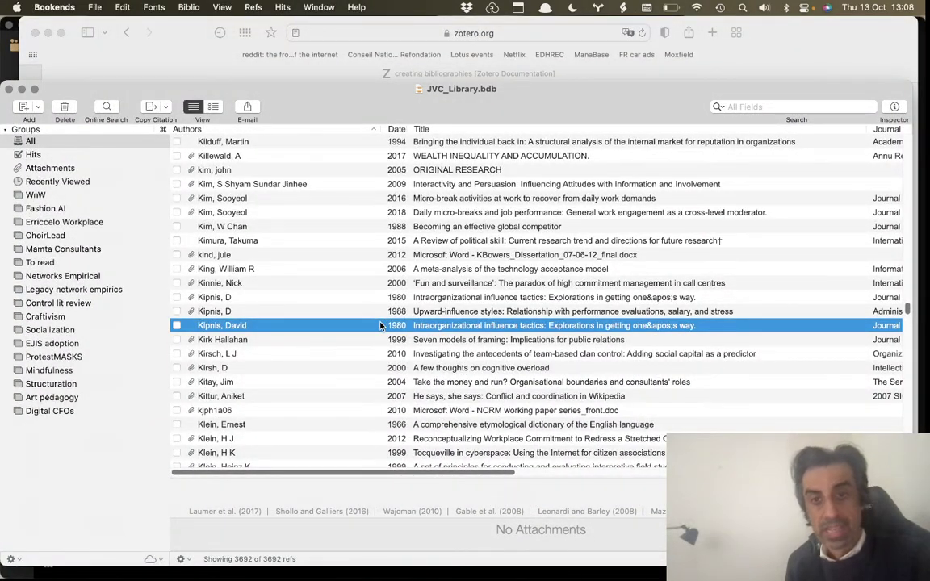
right_click(381, 325)
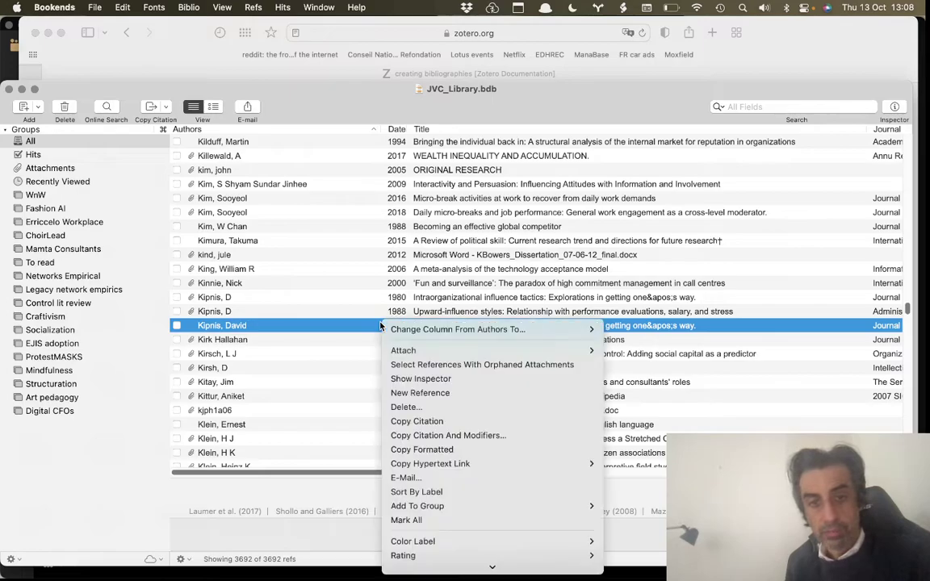
click(529, 426)
key(ctrl+Up)
click(368, 413)
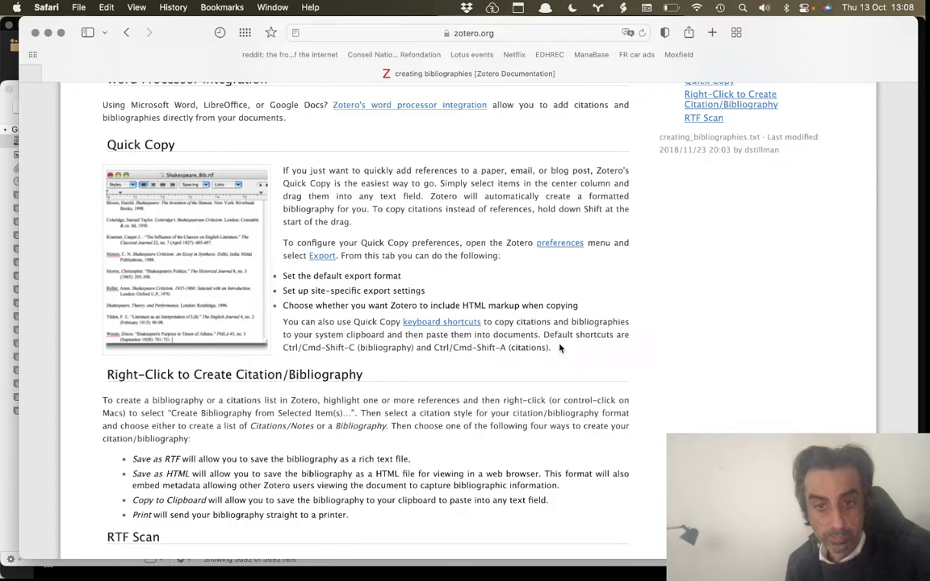
Step: Highlight 'Ctrl/Cmd-Shift-A (citations).' in the Quick Copy section and magnify the page
drag(435, 347, 557, 347)
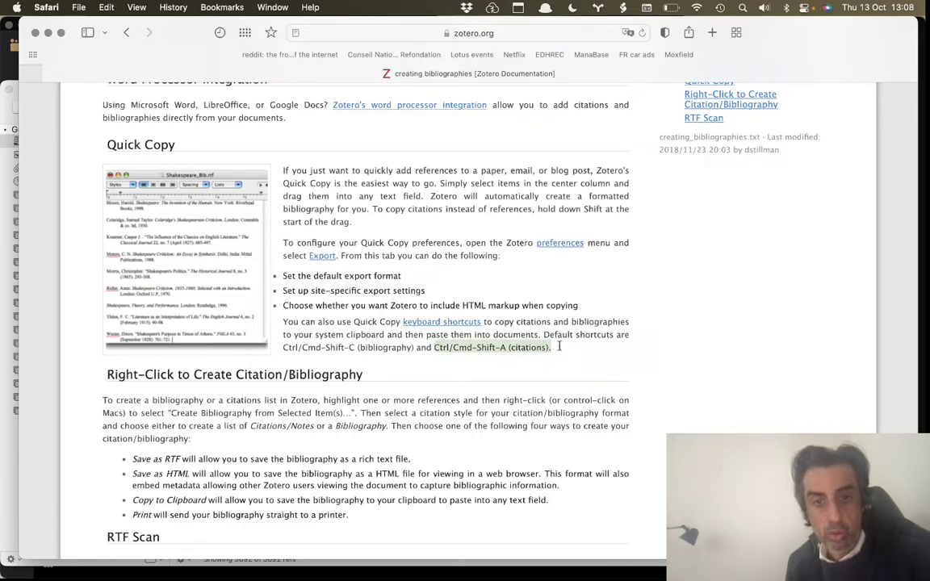
scroll(557, 346, up, 5)
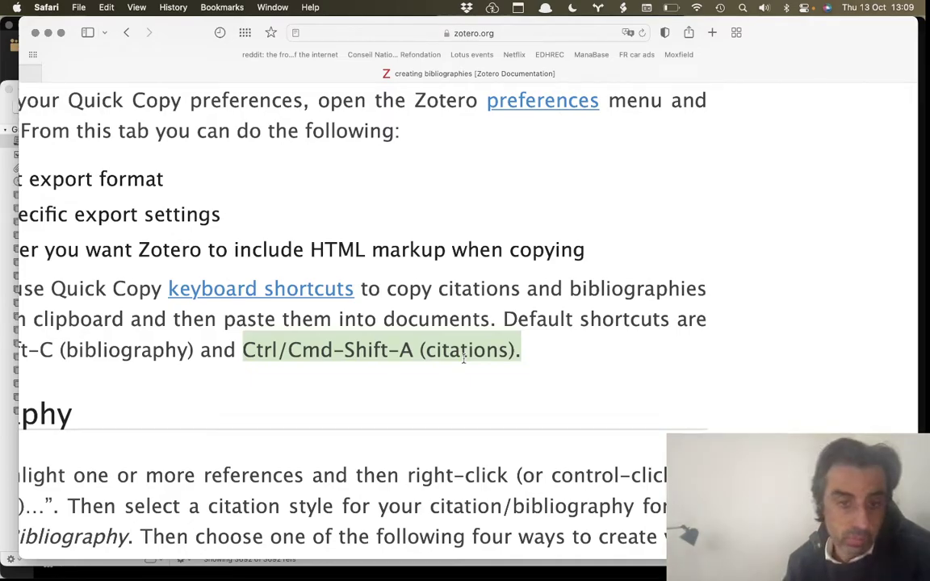
Step: Restore the Zotero page to normal zoom and show all open windows
scroll(464, 360, down, 5)
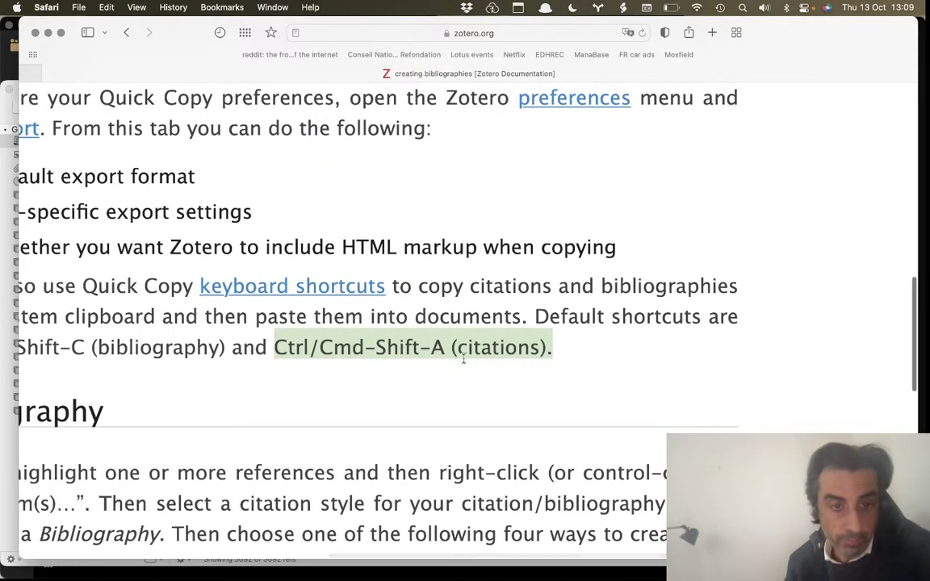
scroll(463, 365, up, 3)
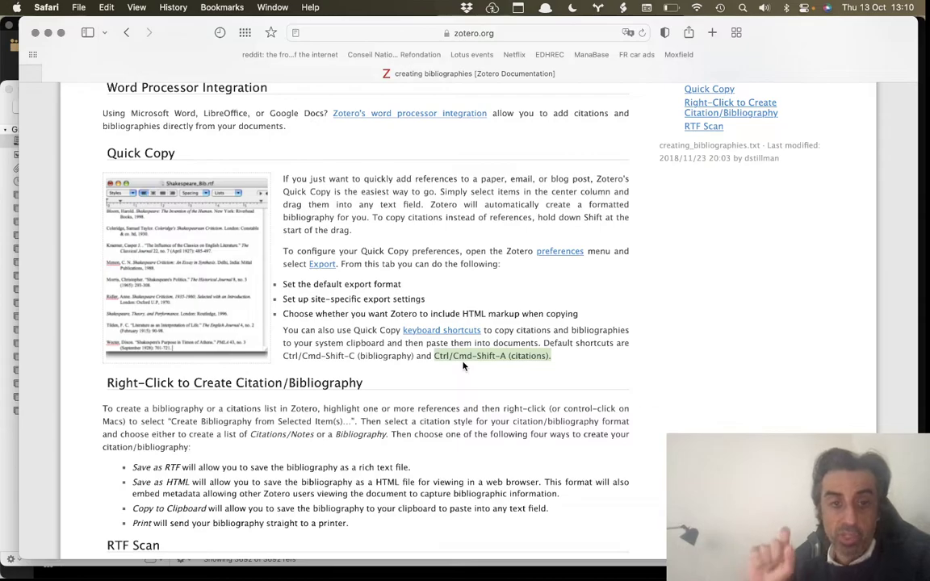
key(ctrl+Up)
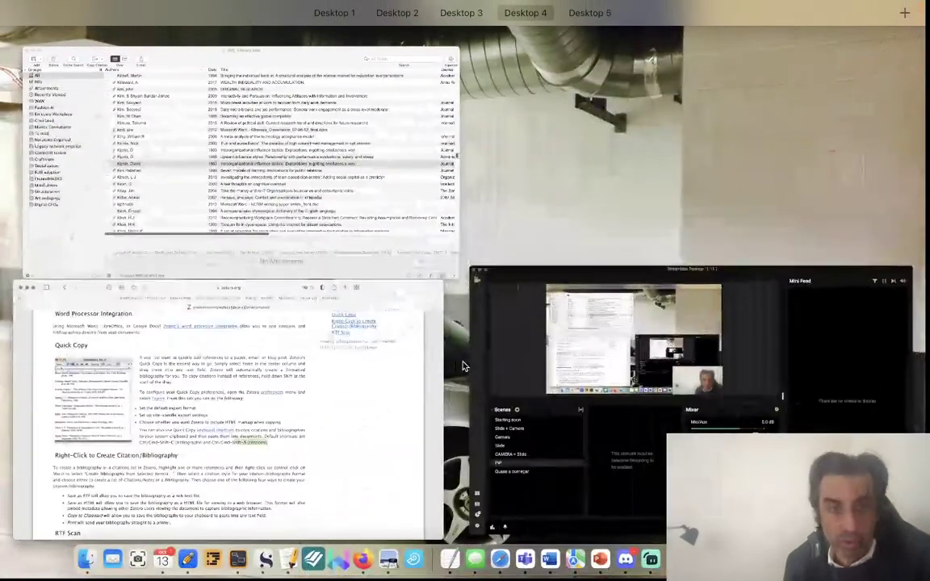
Step: In Scrivener, zoom the text to 150% and select the bracketed 2012 citation
click(231, 559)
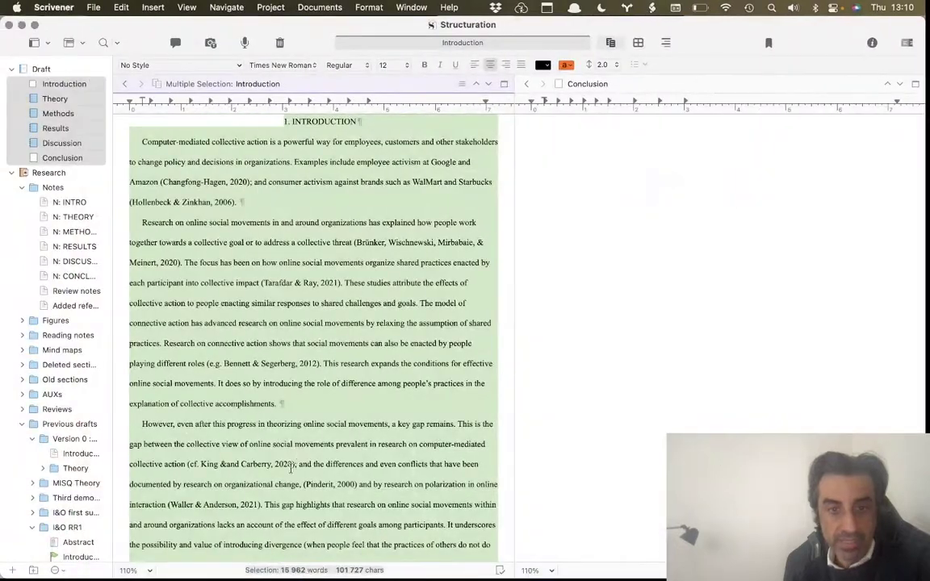
click(296, 462)
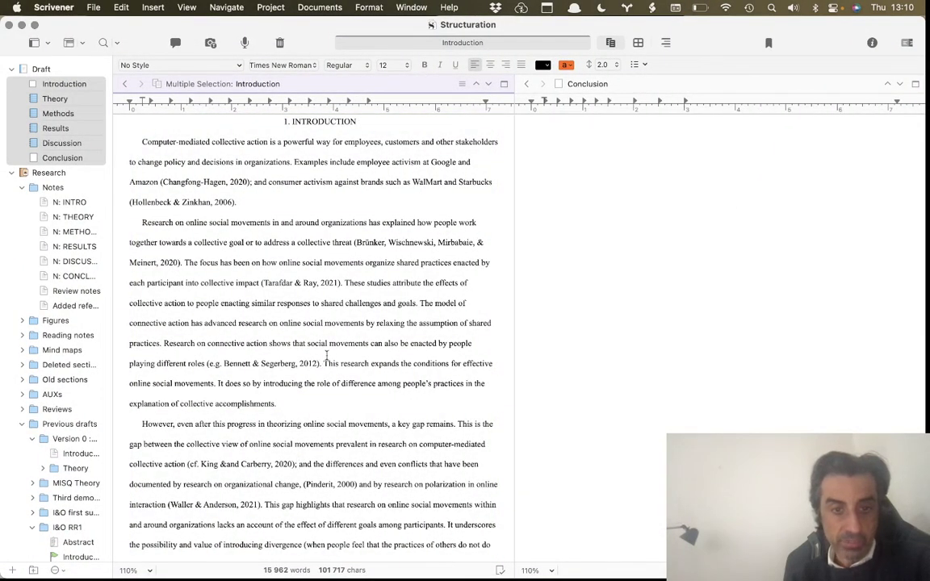
drag(321, 364, 187, 354)
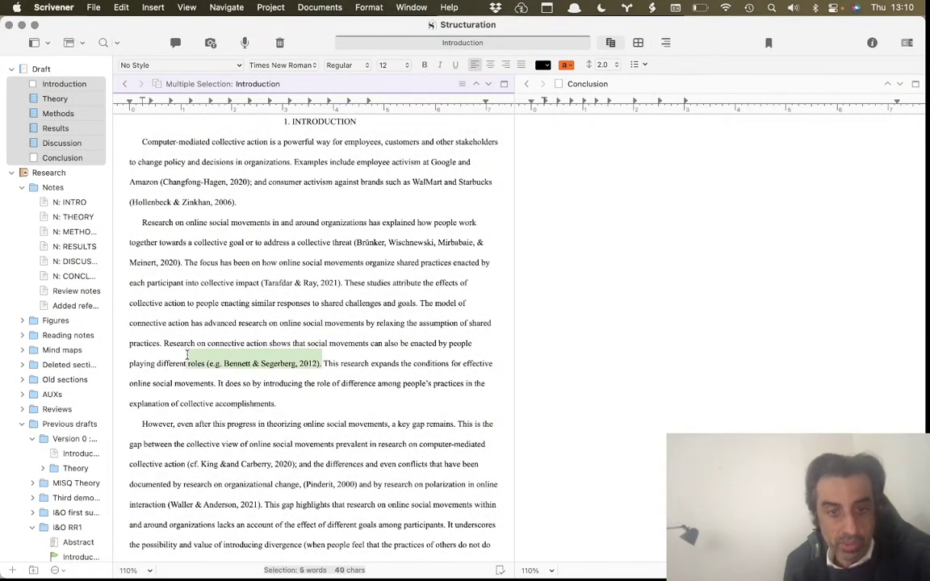
click(138, 572)
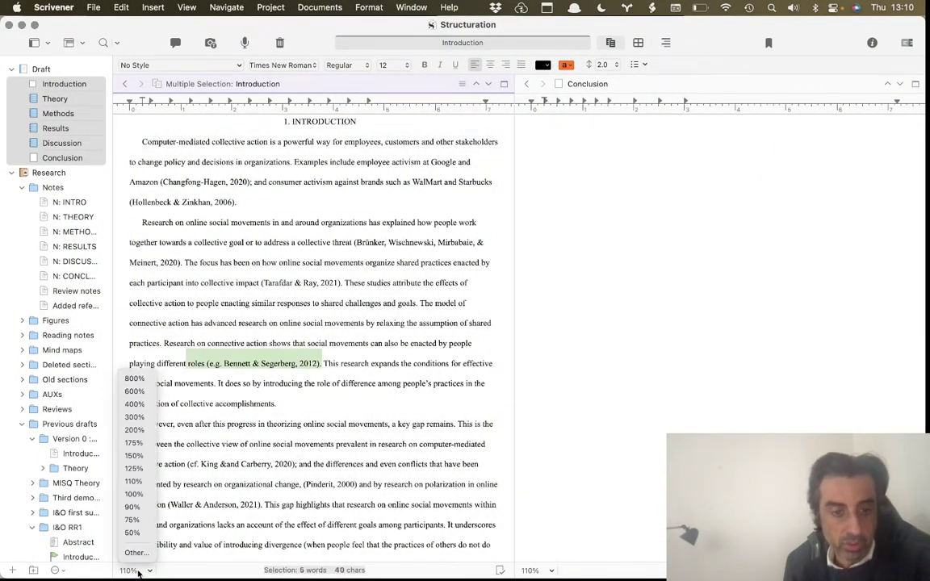
click(141, 458)
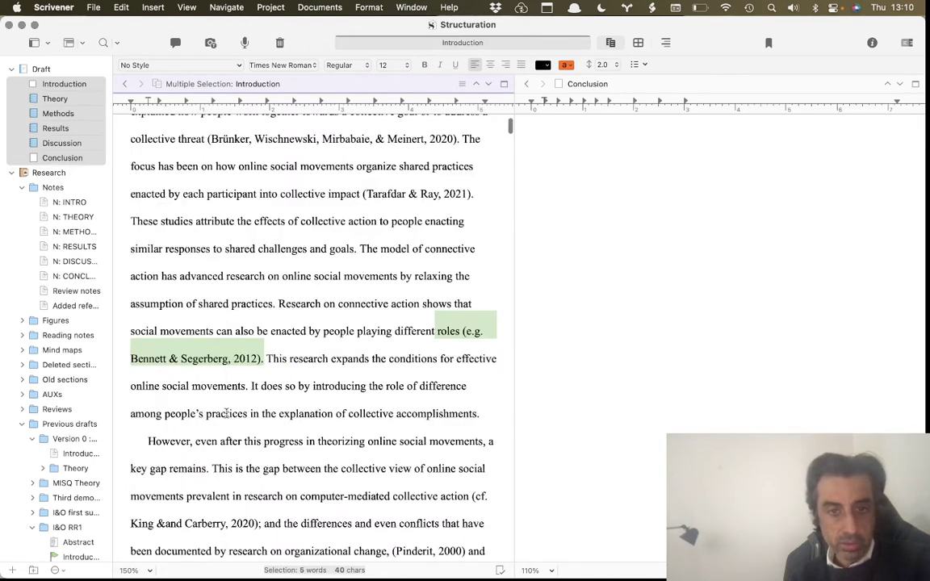
click(479, 359)
drag(463, 331, 261, 356)
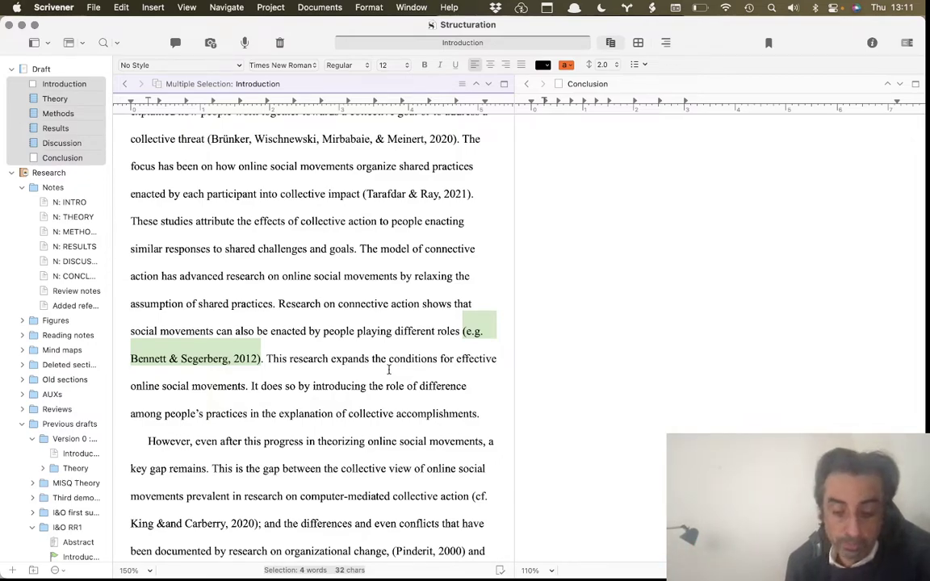
Step: Switch back to Safari's Zotero guide at the right-click citation section
key(ctrl+Up)
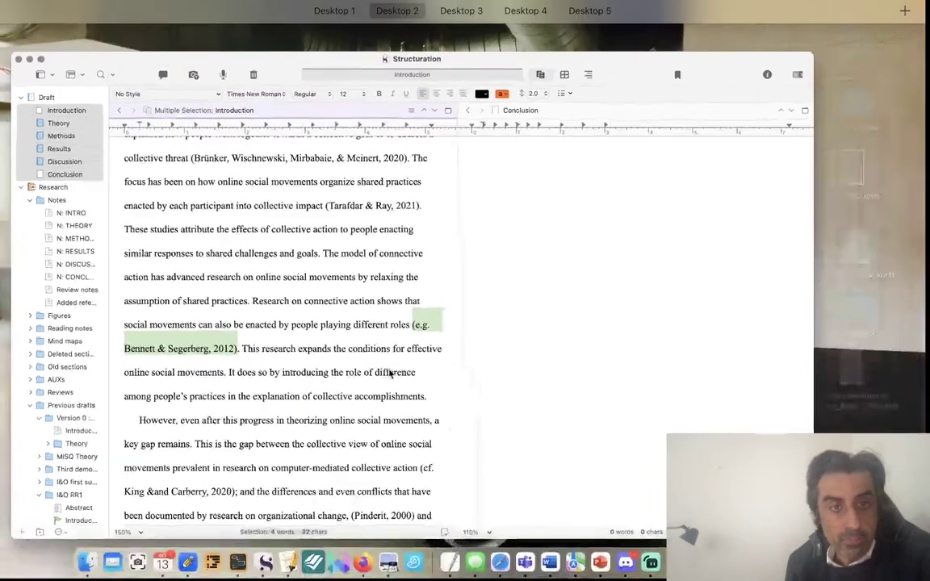
click(505, 572)
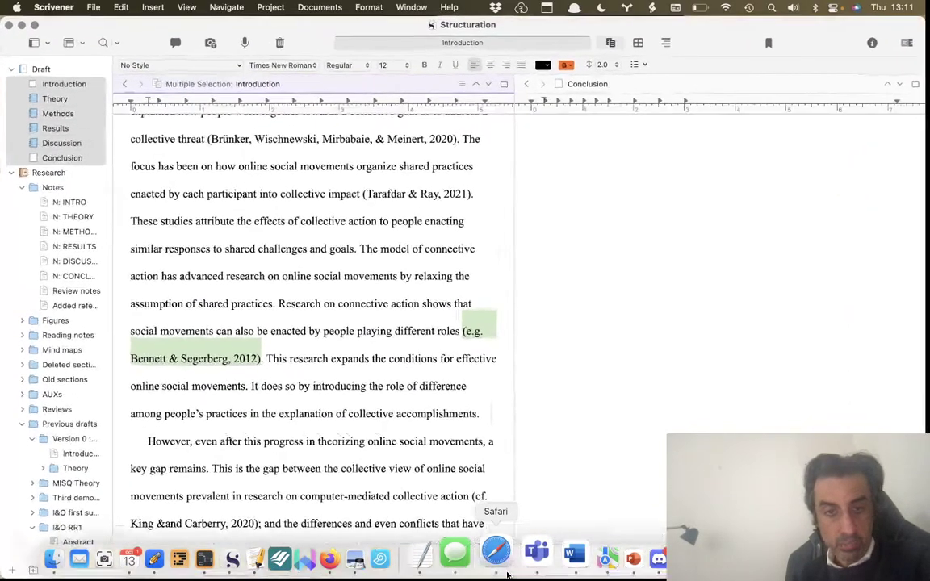
scroll(479, 423, down, 5)
Step: Highlight the four bibliography saving options, Save as RTF through Print, then show all windows
scroll(479, 423, down, 1)
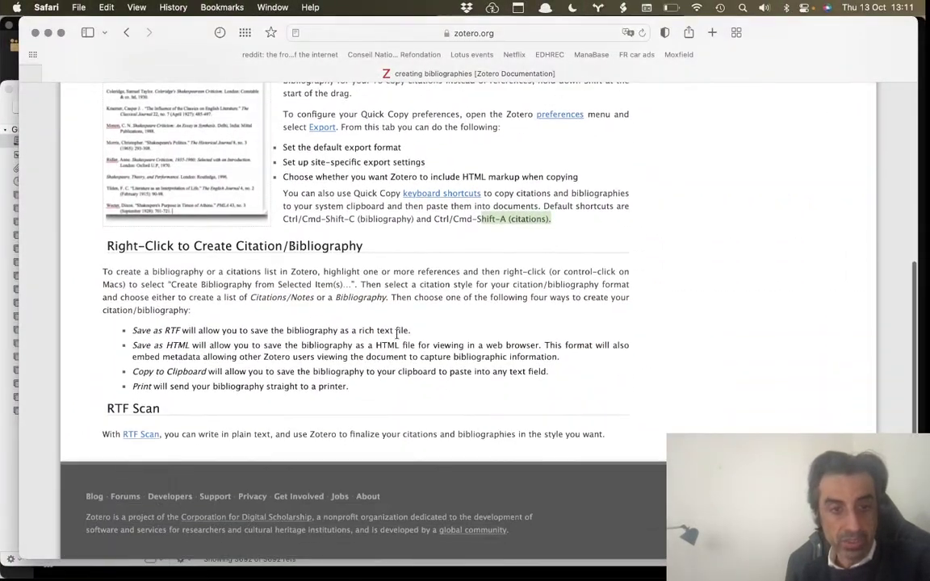
drag(360, 396, 276, 322)
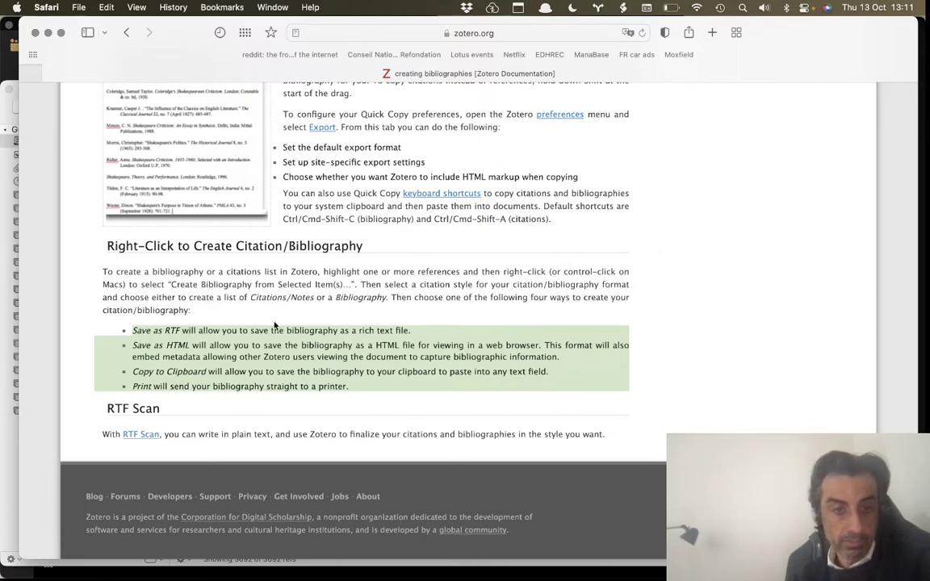
key(ctrl+Up)
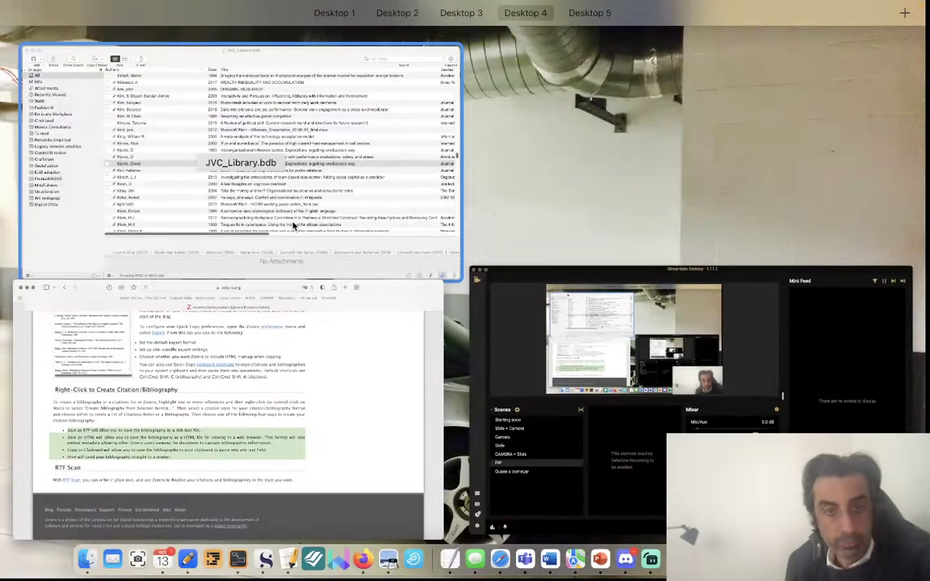
Step: In Bookends, show the Structuration group and select the 1995 perspective making reference
click(293, 224)
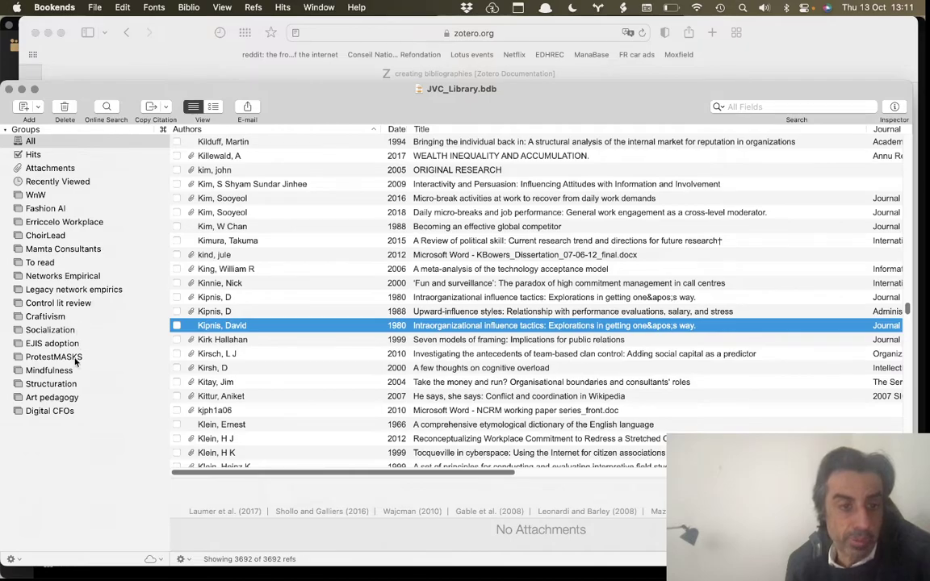
click(69, 386)
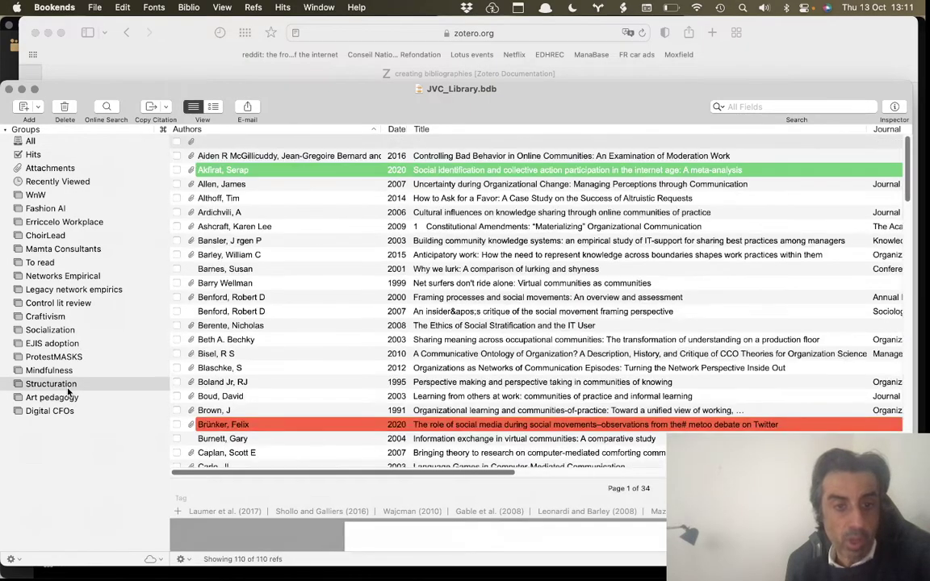
scroll(214, 371, down, 15)
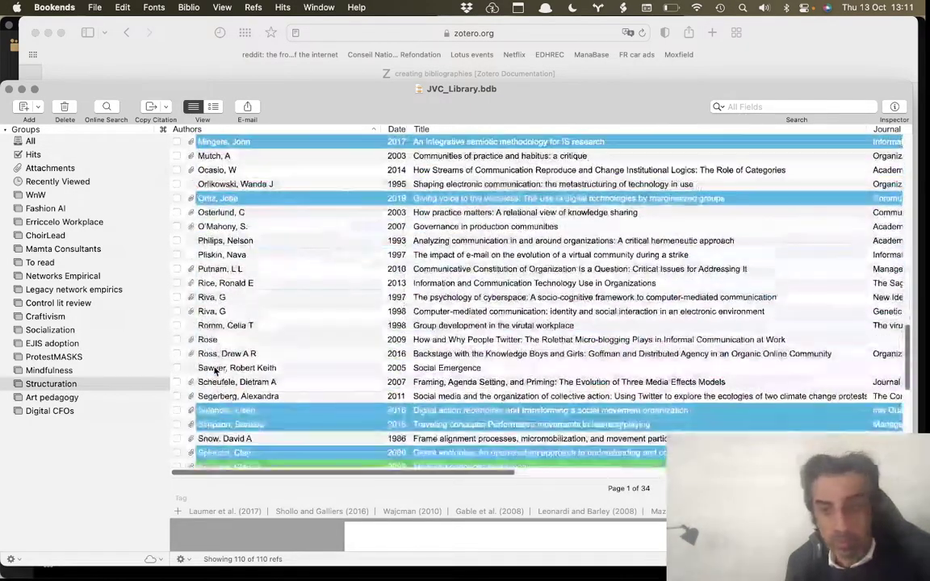
scroll(214, 370, up, 15)
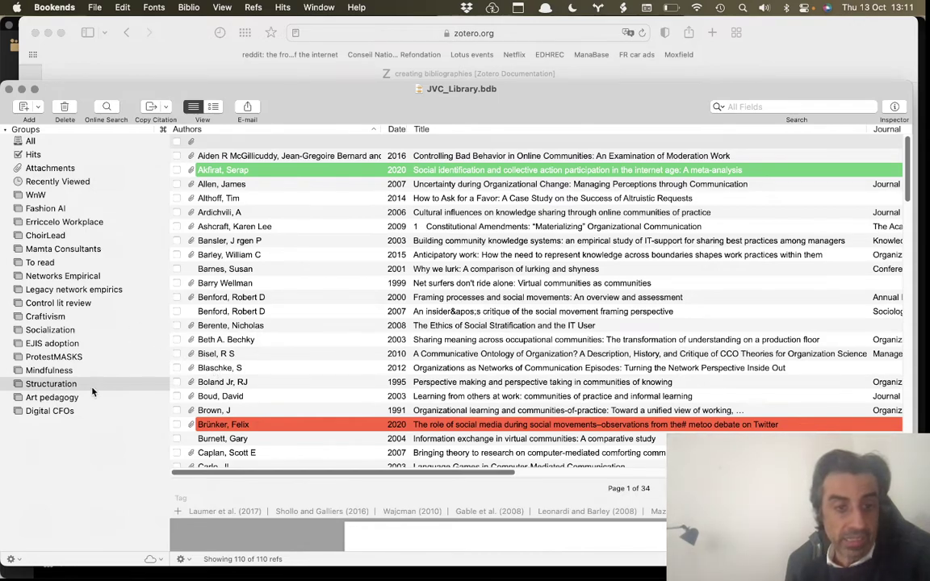
click(327, 382)
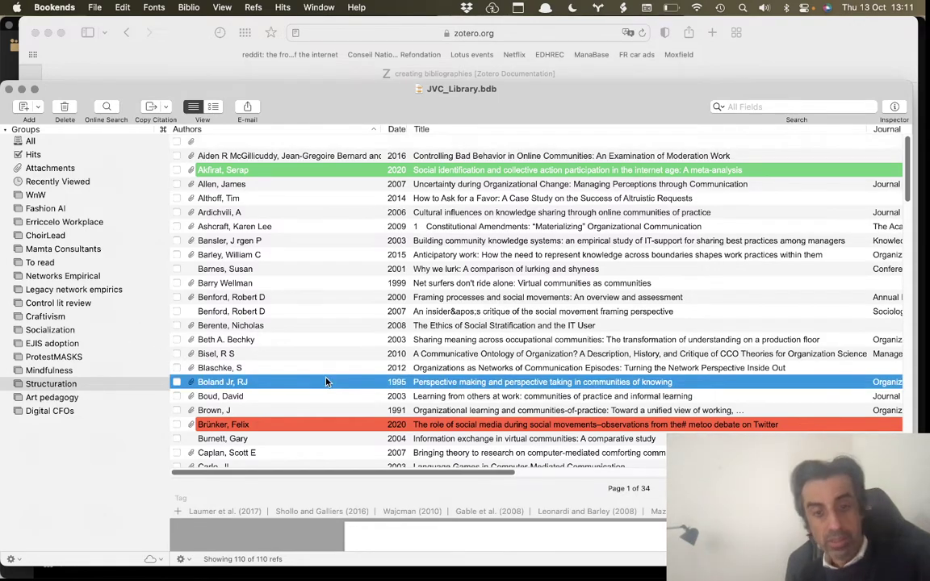
Step: Select all references, view their context menu, then bring Safari's Zotero guide forward
key(super+a)
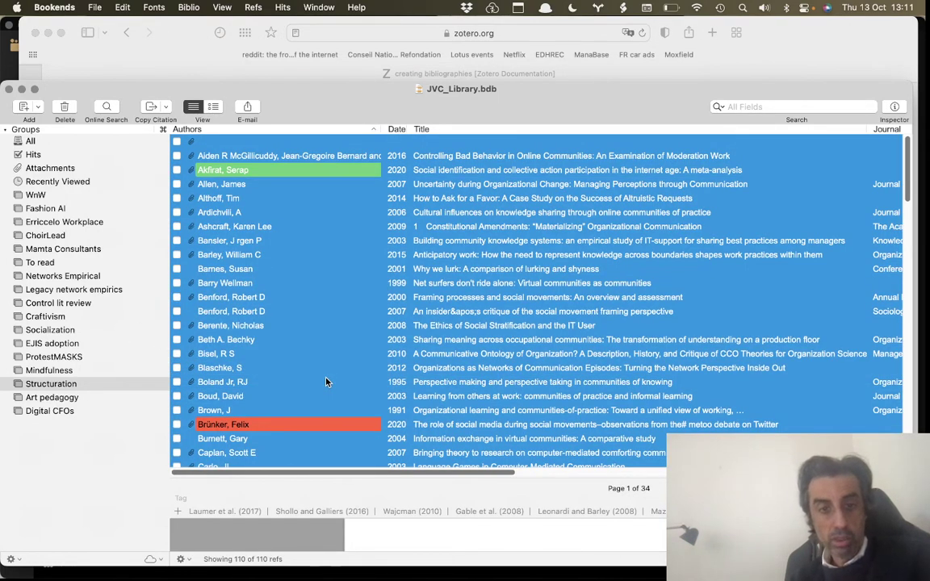
right_click(327, 381)
mouse_move(433, 572)
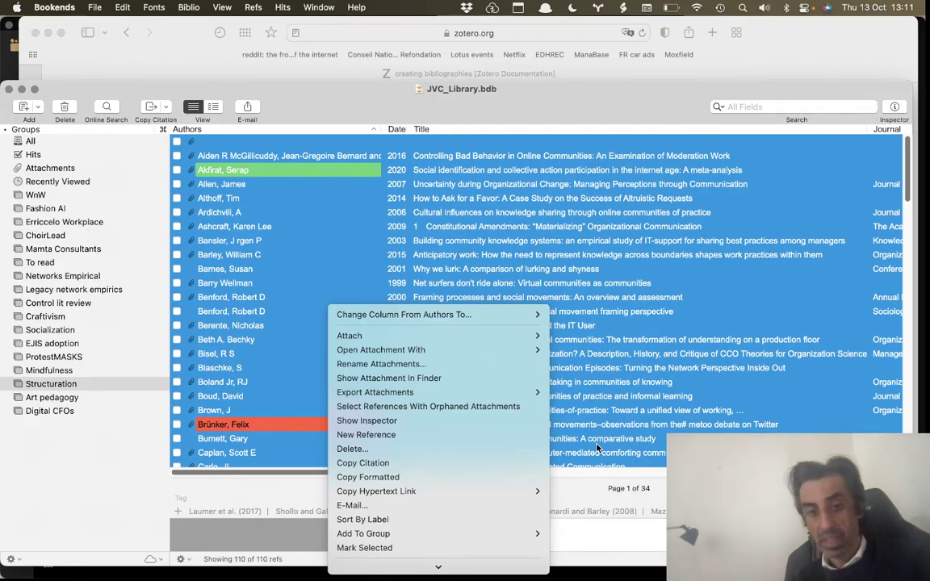
key(ctrl+Up)
click(294, 440)
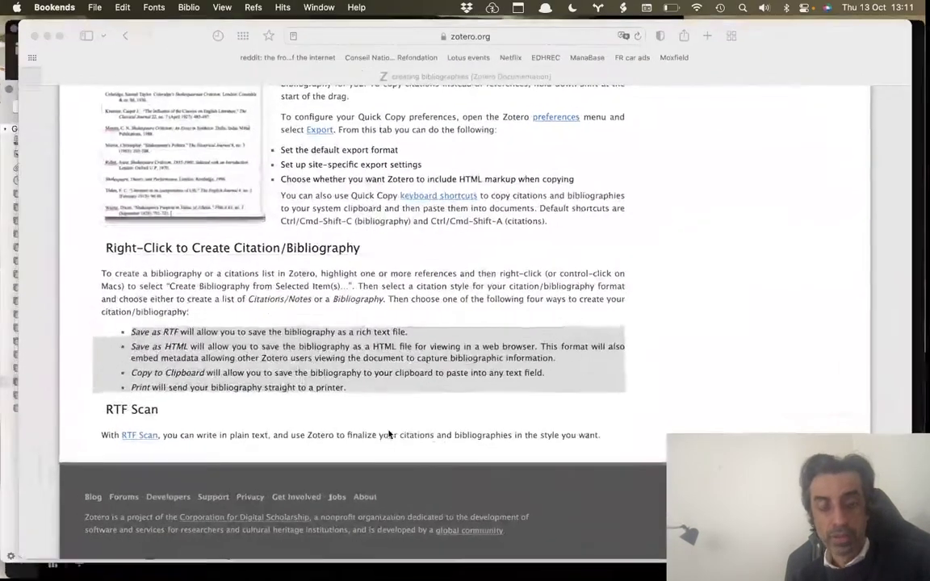
Step: Open Zotero's RTF Scan page and review its bracketed citation formats like {Smith, 2009}
click(143, 436)
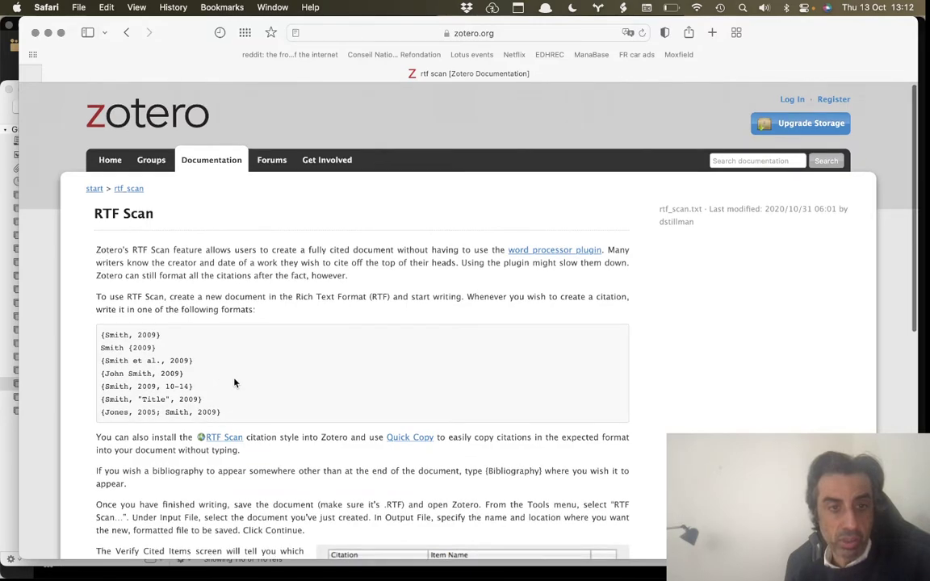
scroll(235, 382, down, 2)
scroll(235, 383, down, 3)
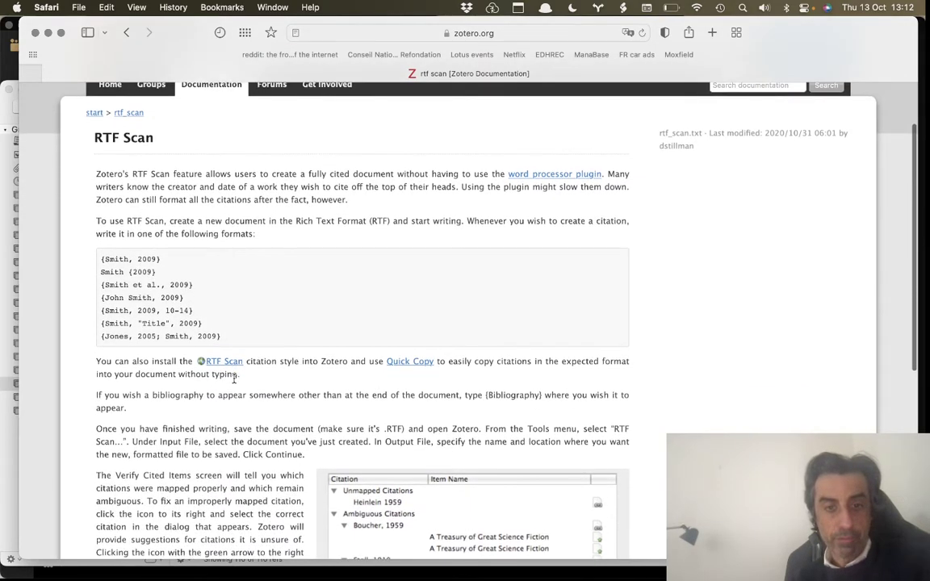
scroll(235, 380, down, 2)
scroll(235, 383, down, 1)
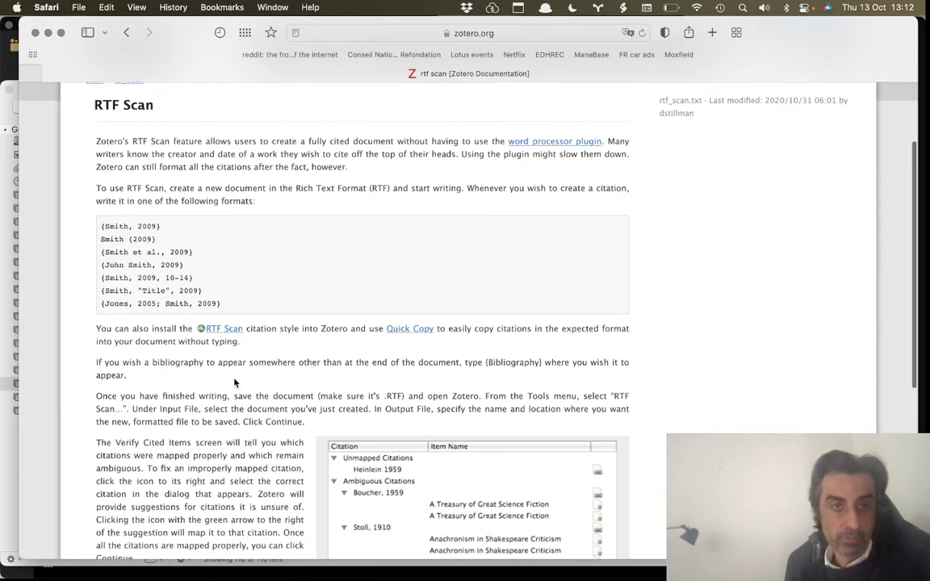
scroll(235, 383, down, 1)
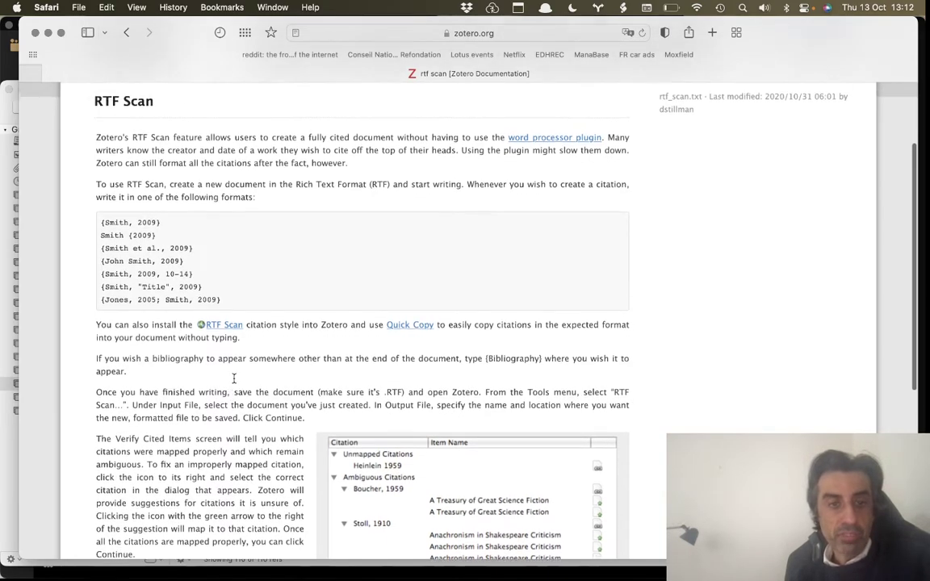
scroll(235, 382, up, 3)
scroll(235, 383, up, 1)
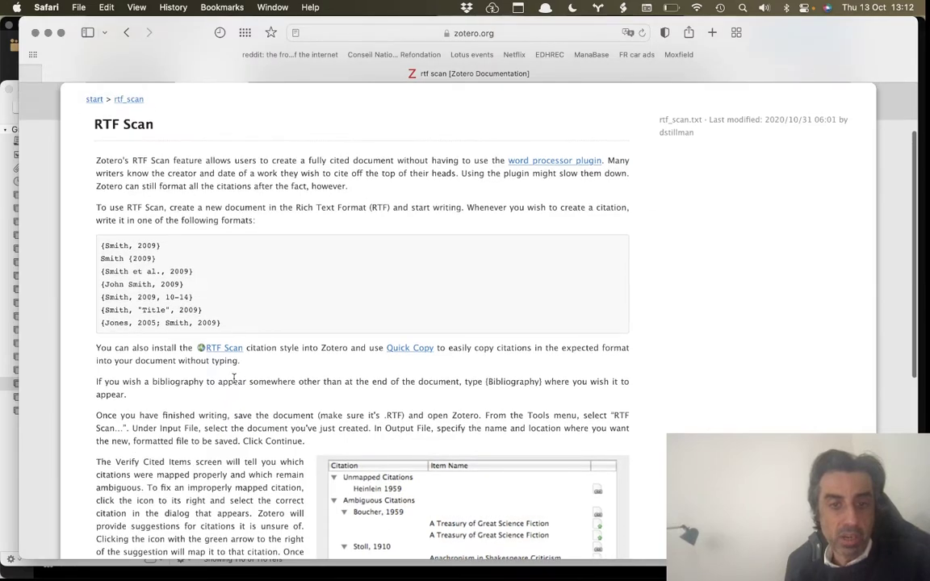
scroll(235, 378, up, 1)
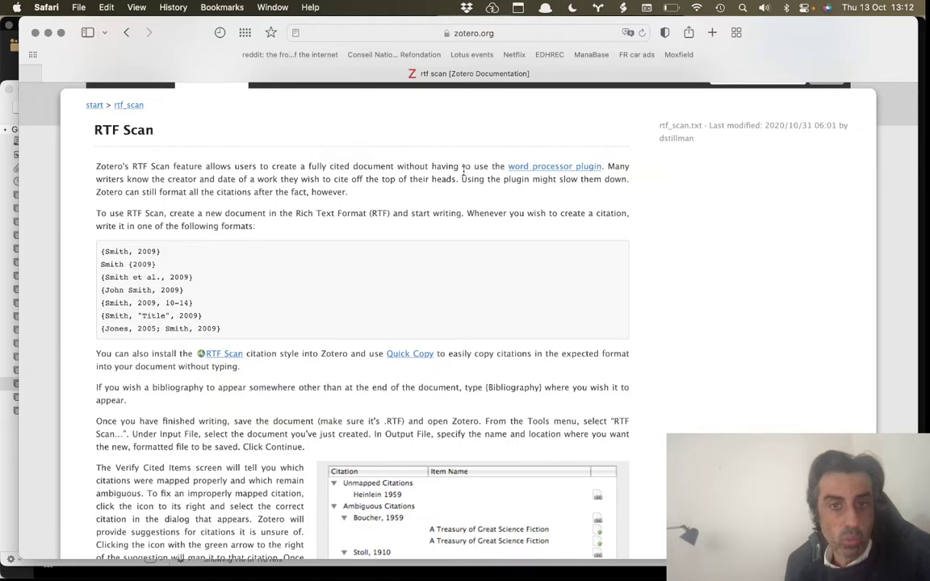
scroll(383, 183, up, 1)
scroll(380, 361, down, 2)
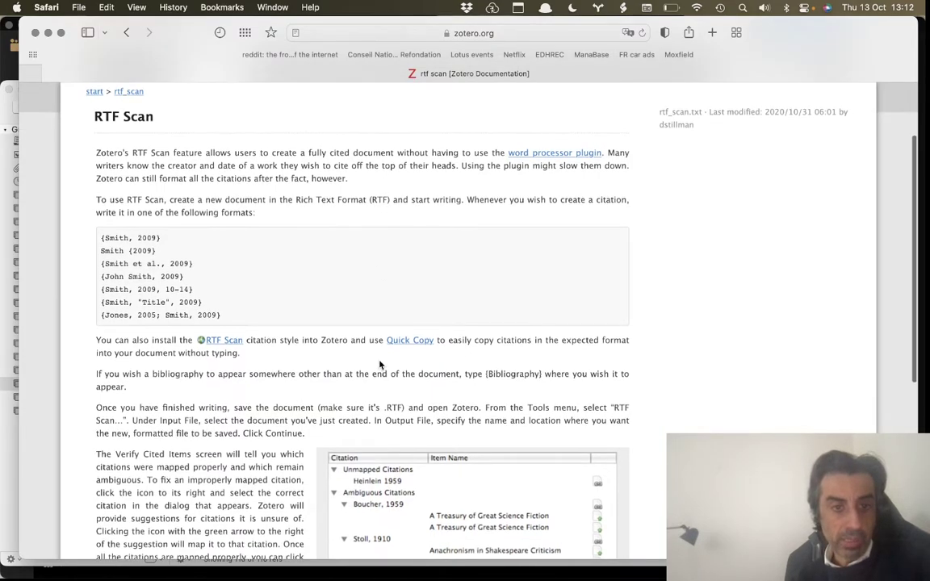
scroll(272, 309, down, 2)
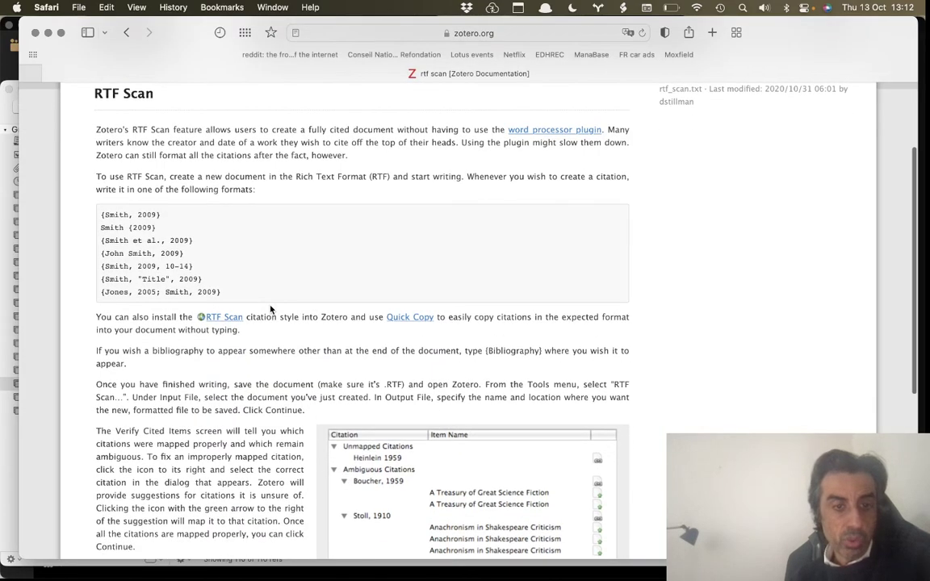
scroll(271, 309, down, 6)
scroll(272, 309, down, 5)
scroll(272, 309, up, 10)
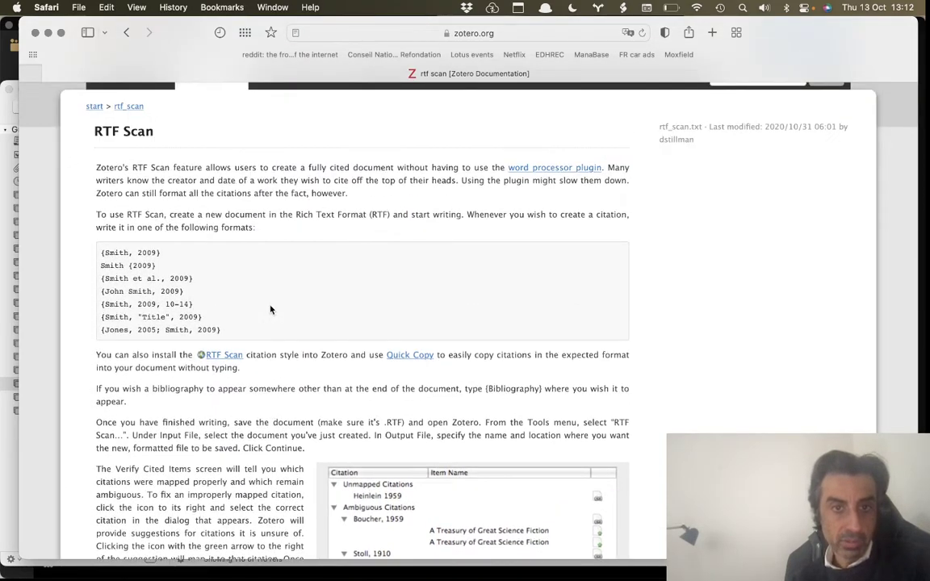
scroll(270, 310, up, 5)
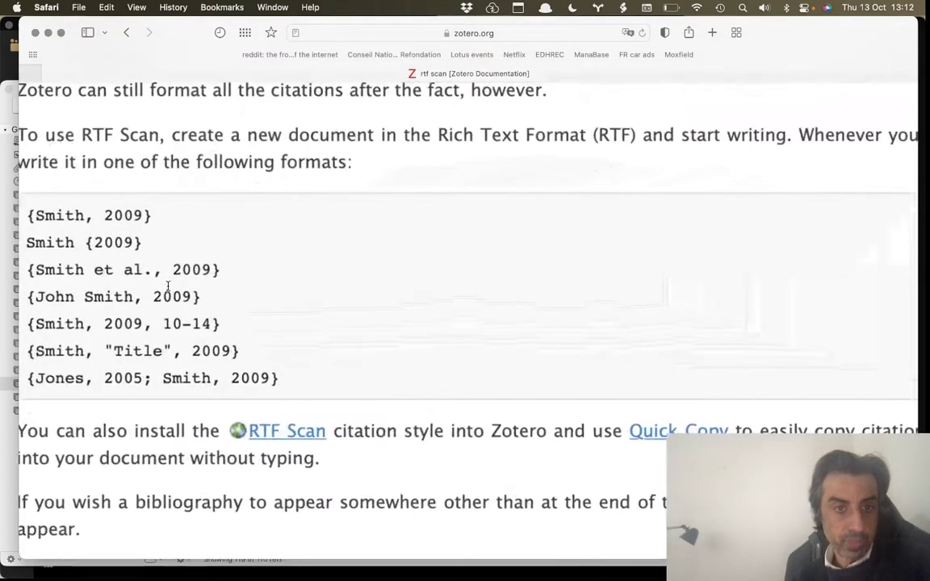
scroll(168, 286, left, 2)
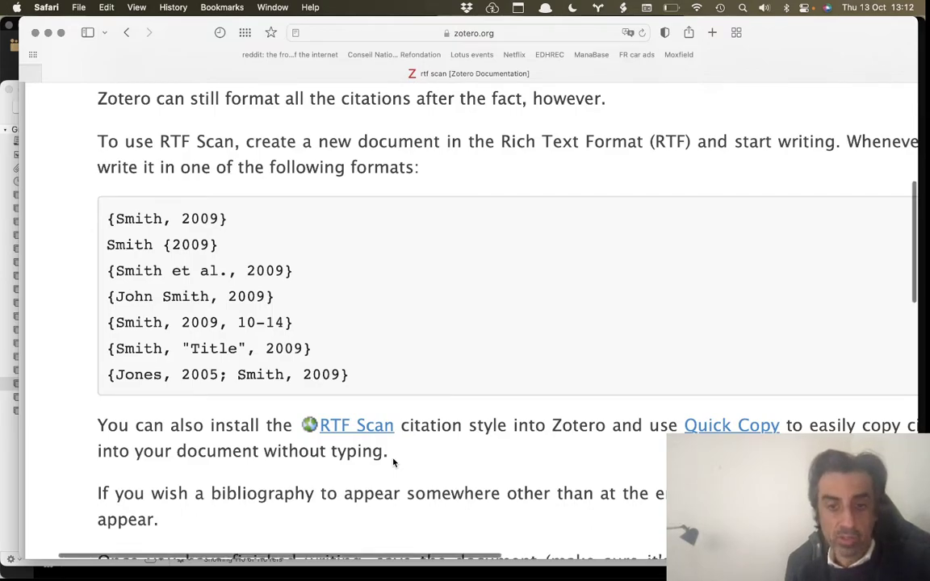
key(super+0)
scroll(393, 462, down, 3)
scroll(393, 462, down, 4)
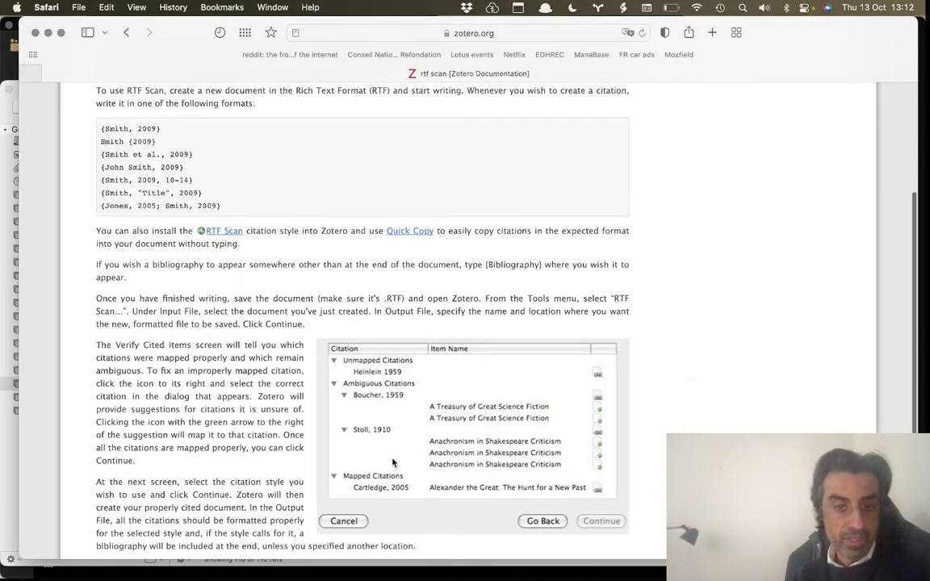
scroll(367, 425, down, 1)
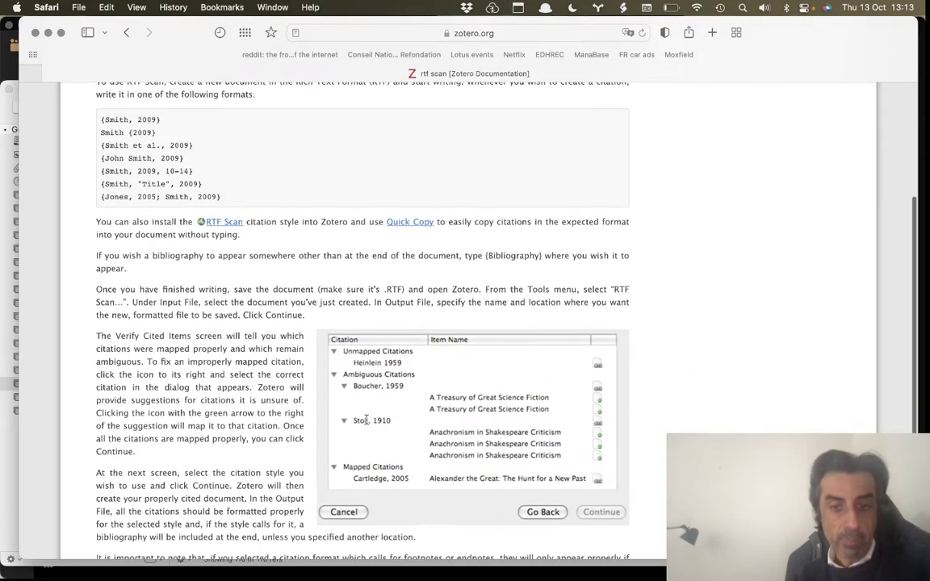
scroll(365, 419, up, 6)
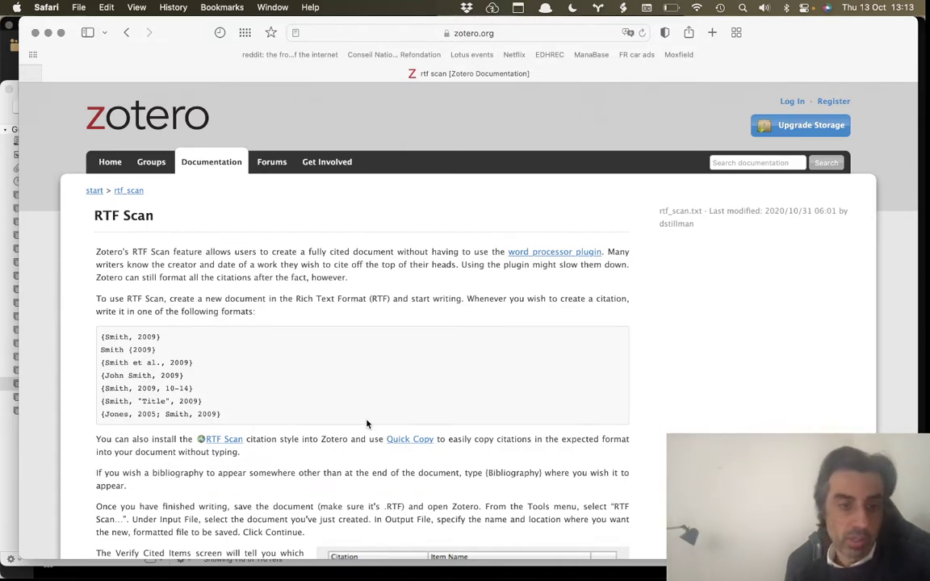
drag(161, 350, 101, 336)
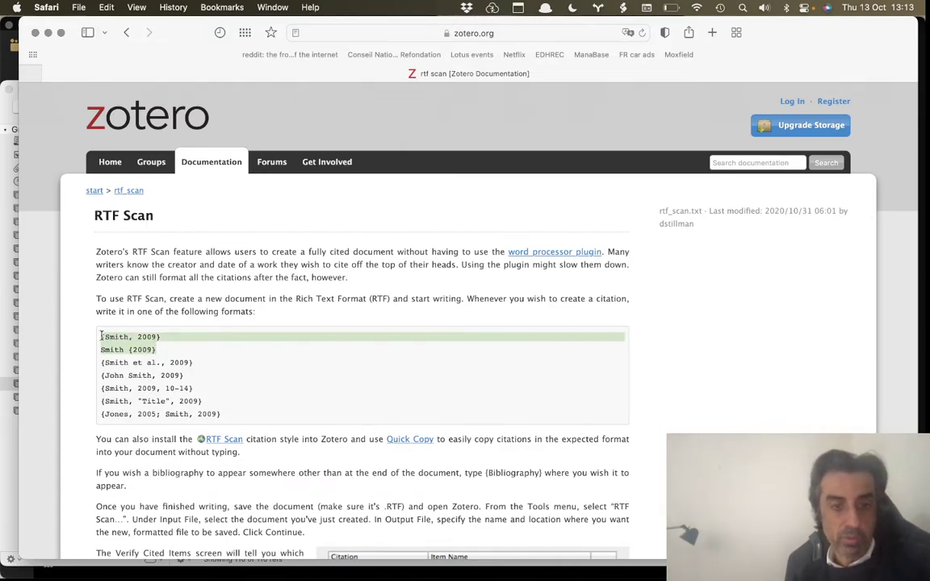
click(169, 359)
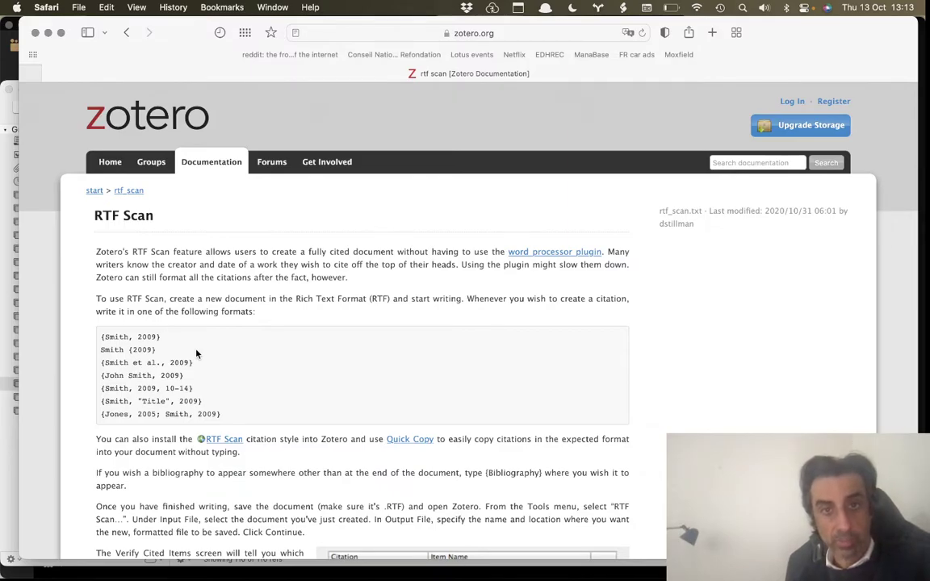
scroll(196, 353, up, 3)
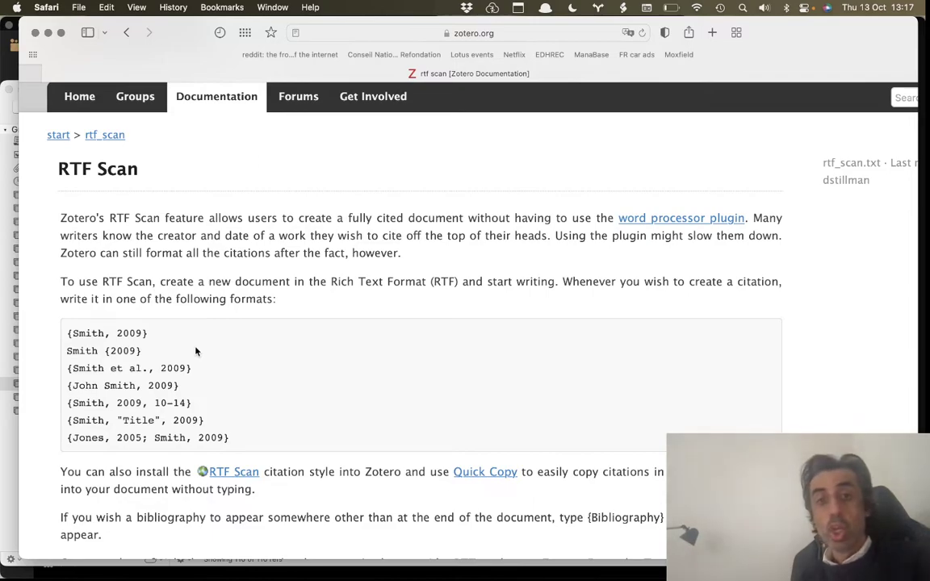
Step: Highlight the seven citation format lines, then switch to Streamlabs Desktop via Mission Control
drag(243, 447, 69, 329)
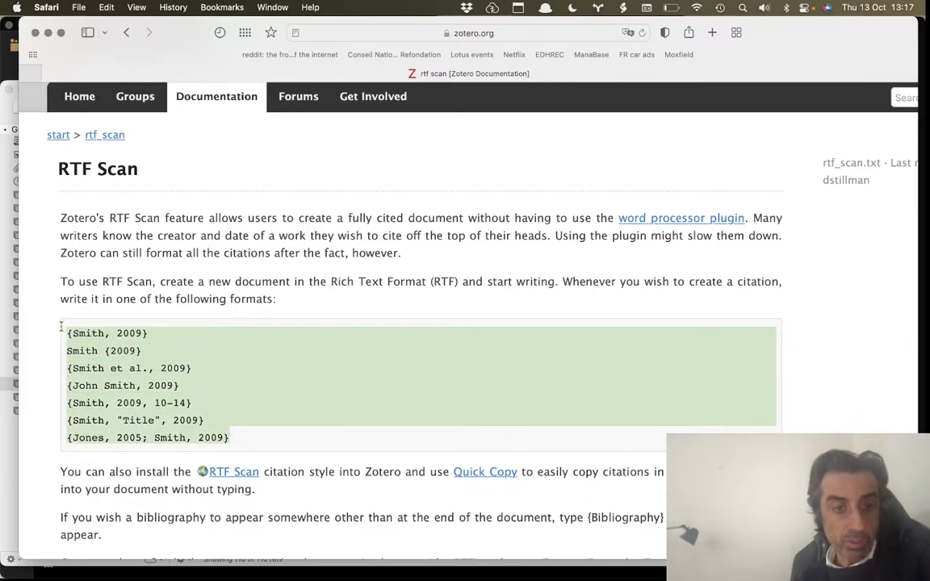
scroll(169, 388, down, 1)
click(230, 392)
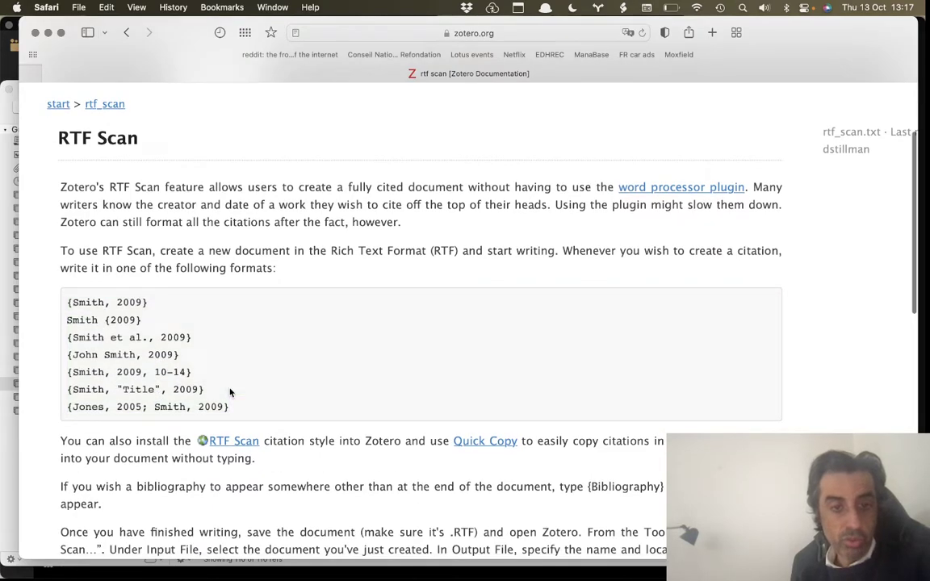
drag(243, 401, 59, 263)
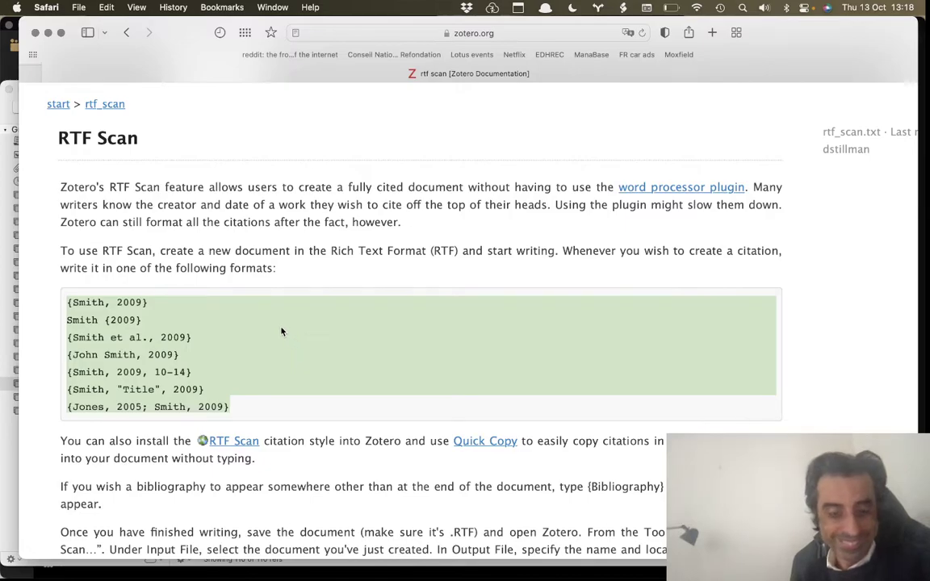
key(ctrl+Up)
click(655, 289)
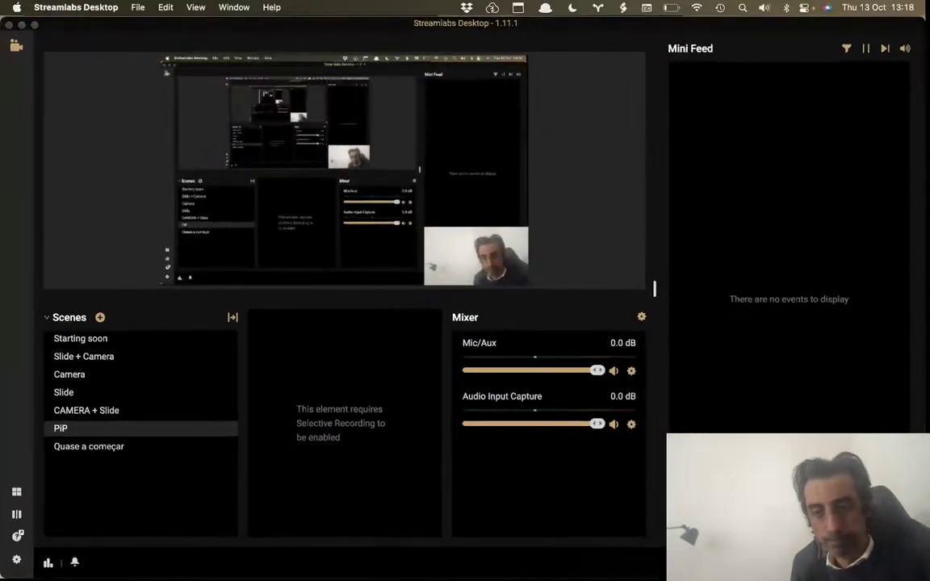